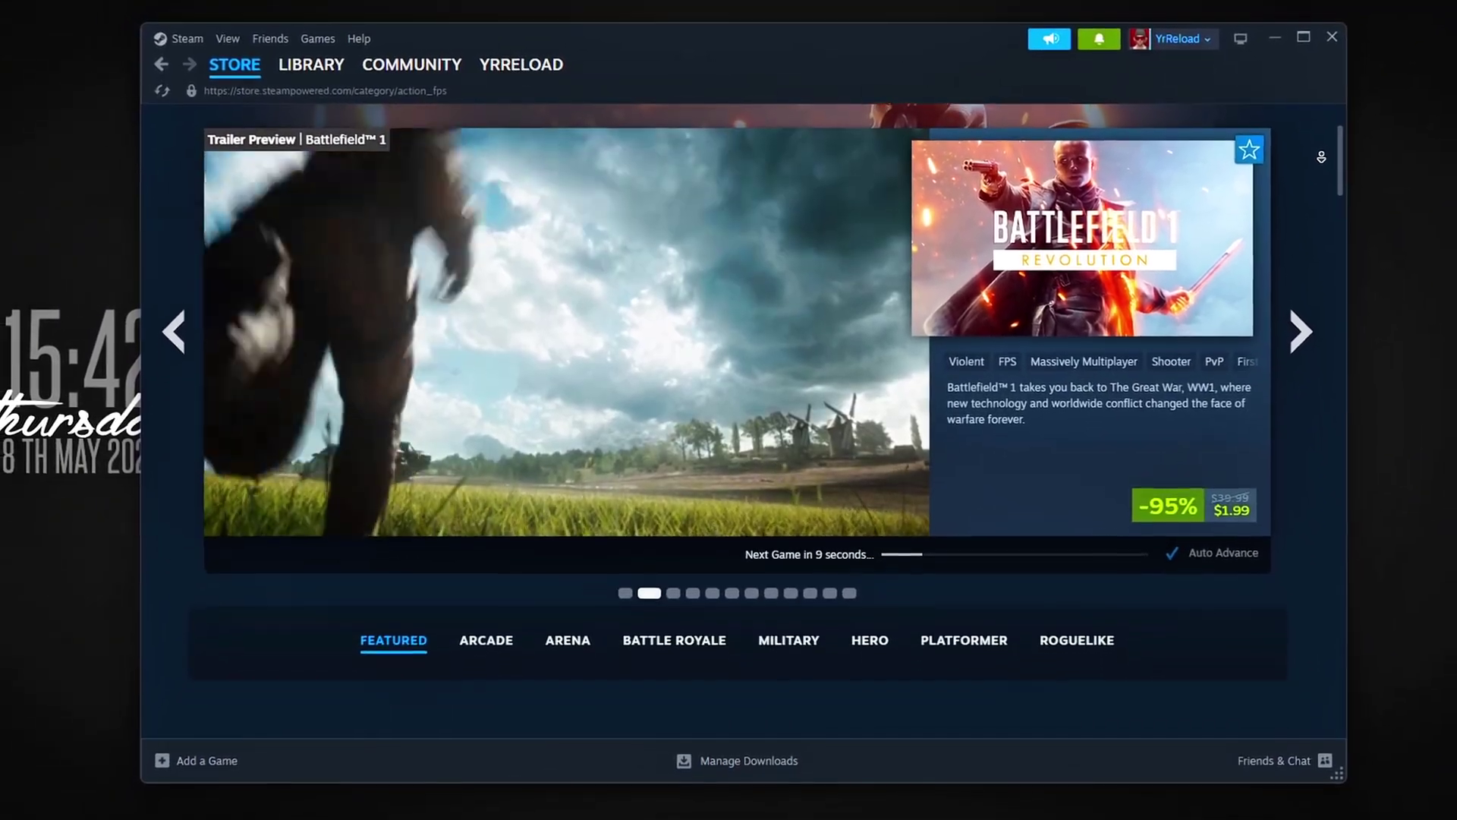
# Scroll through the SpaceTheme and Zehn theme pages on steambrew.app
pyautogui.scroll(-3, 728, 380)
pyautogui.scroll(-3, 728, 379)
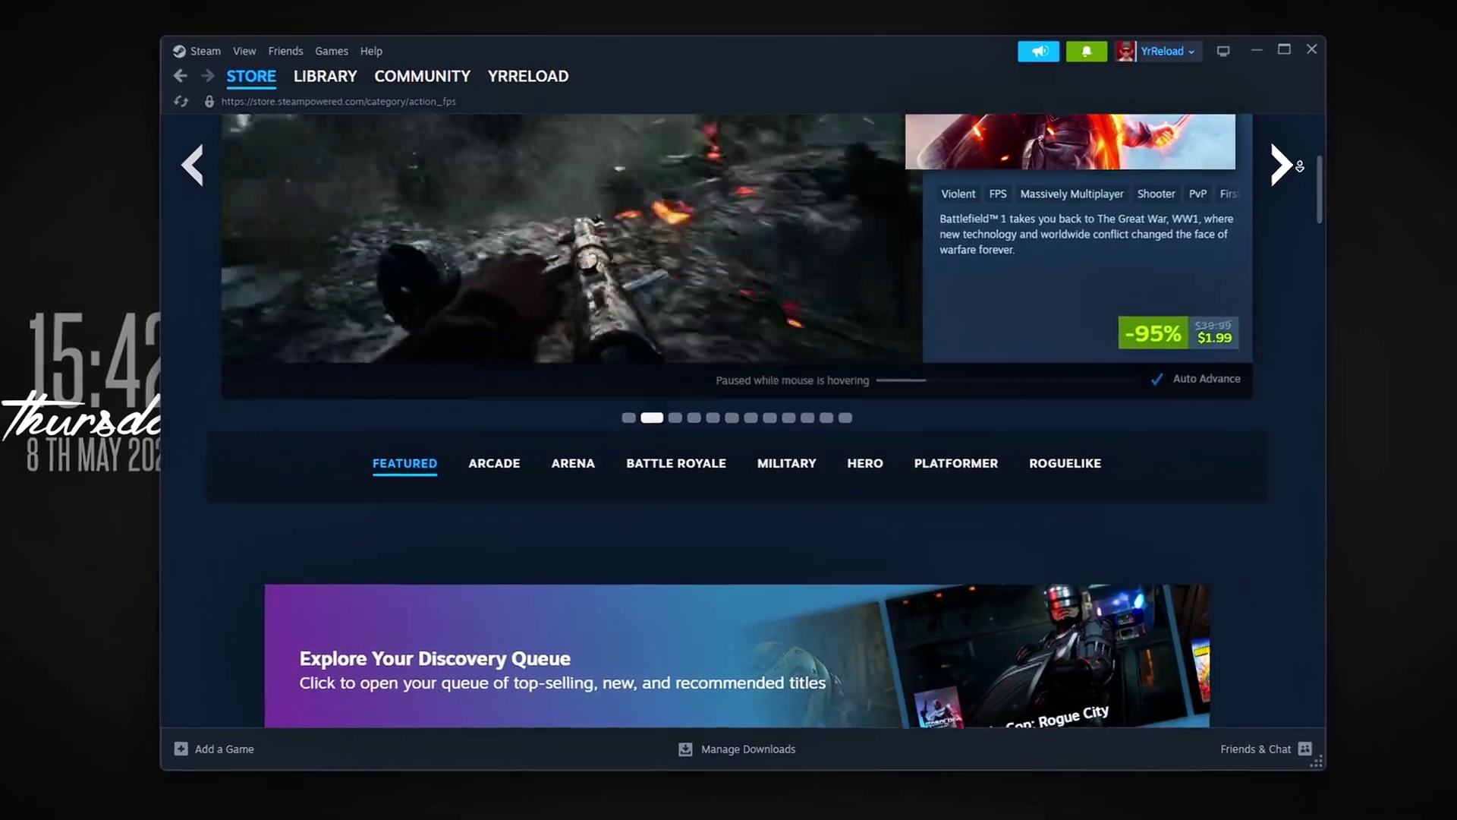
pyautogui.scroll(-4, 1285, 173)
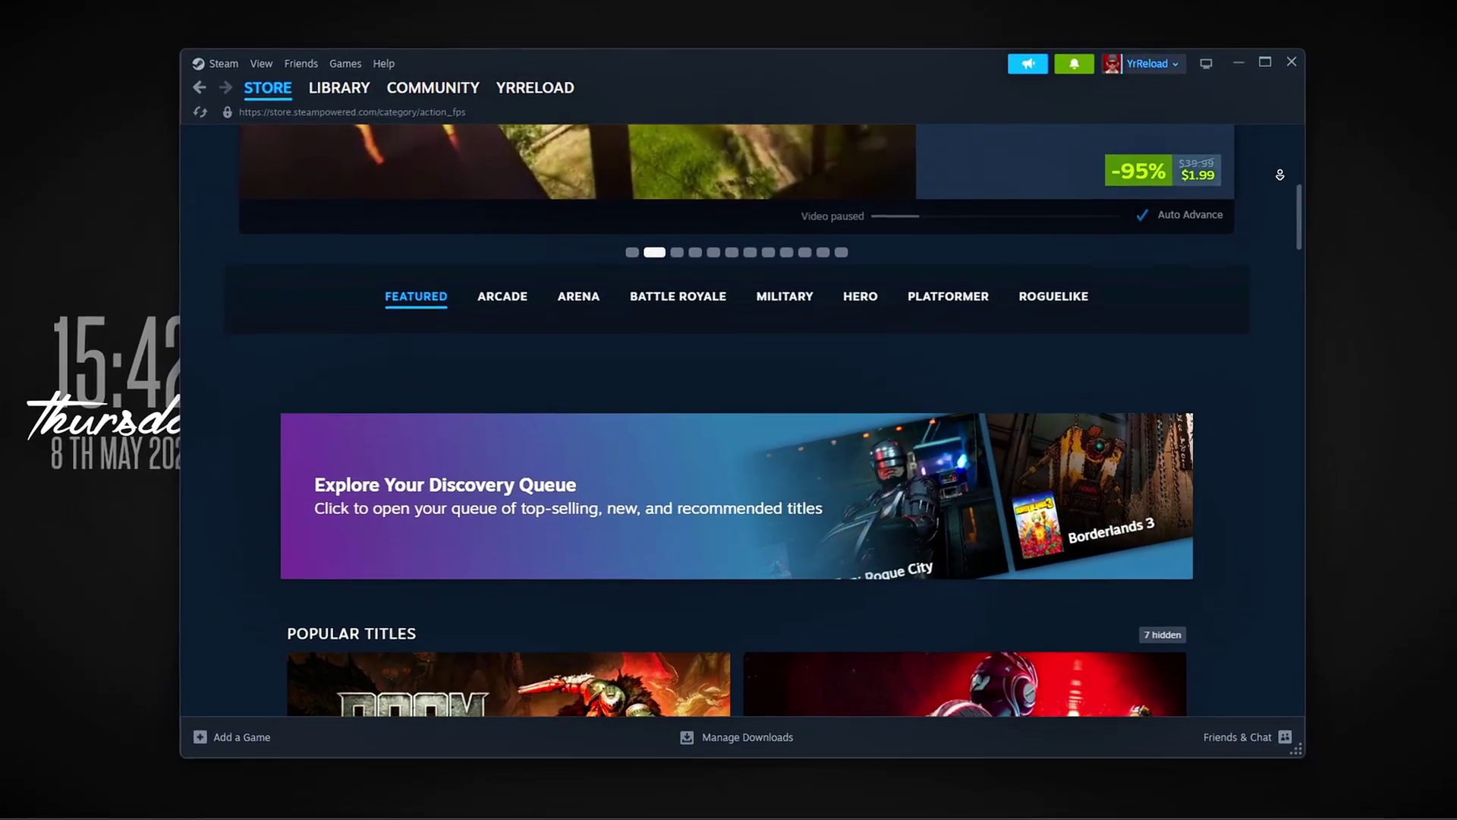
pyautogui.scroll(-5, 1270, 191)
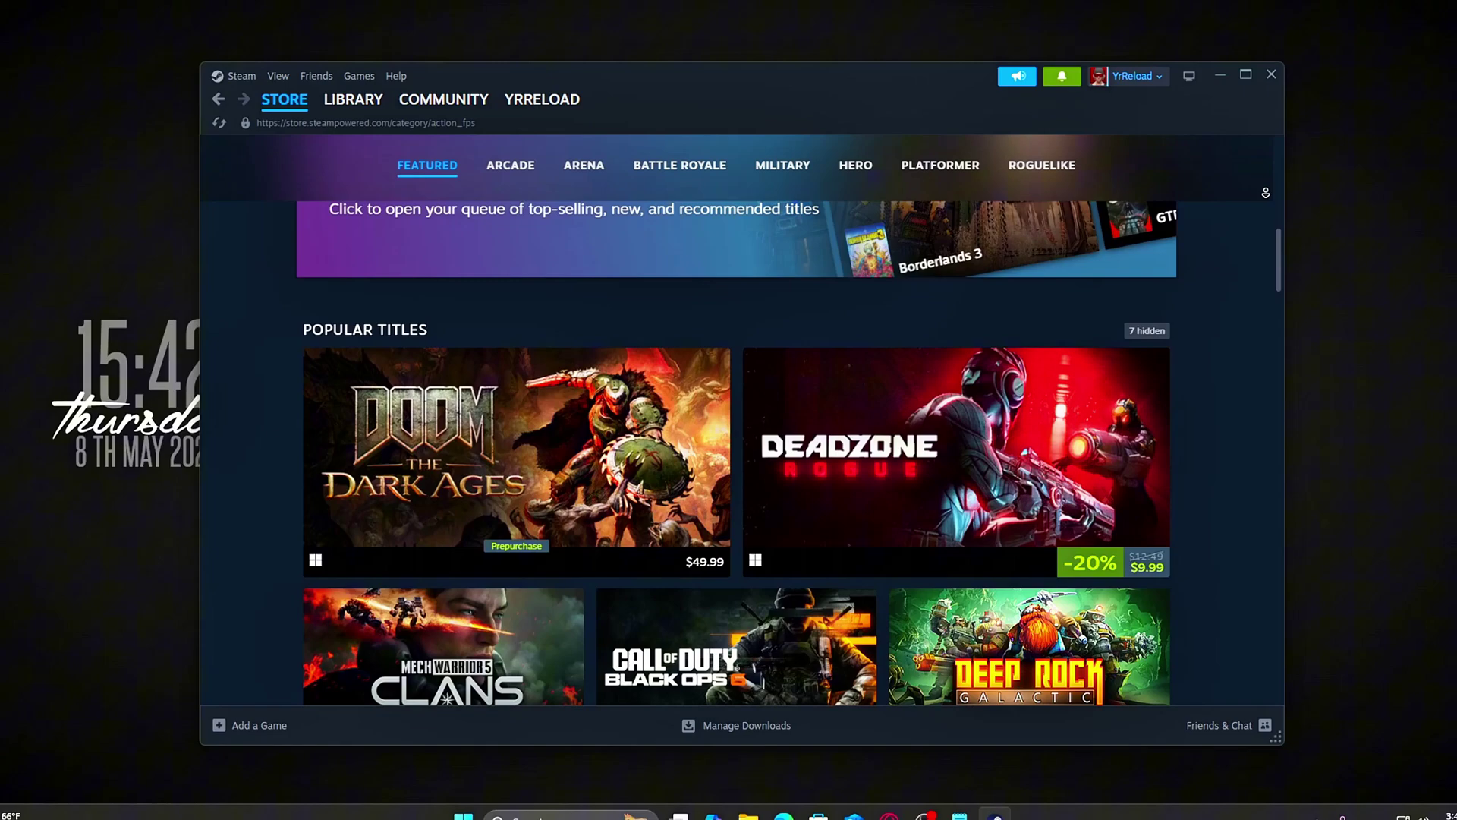
pyautogui.scroll(-3, 736, 456)
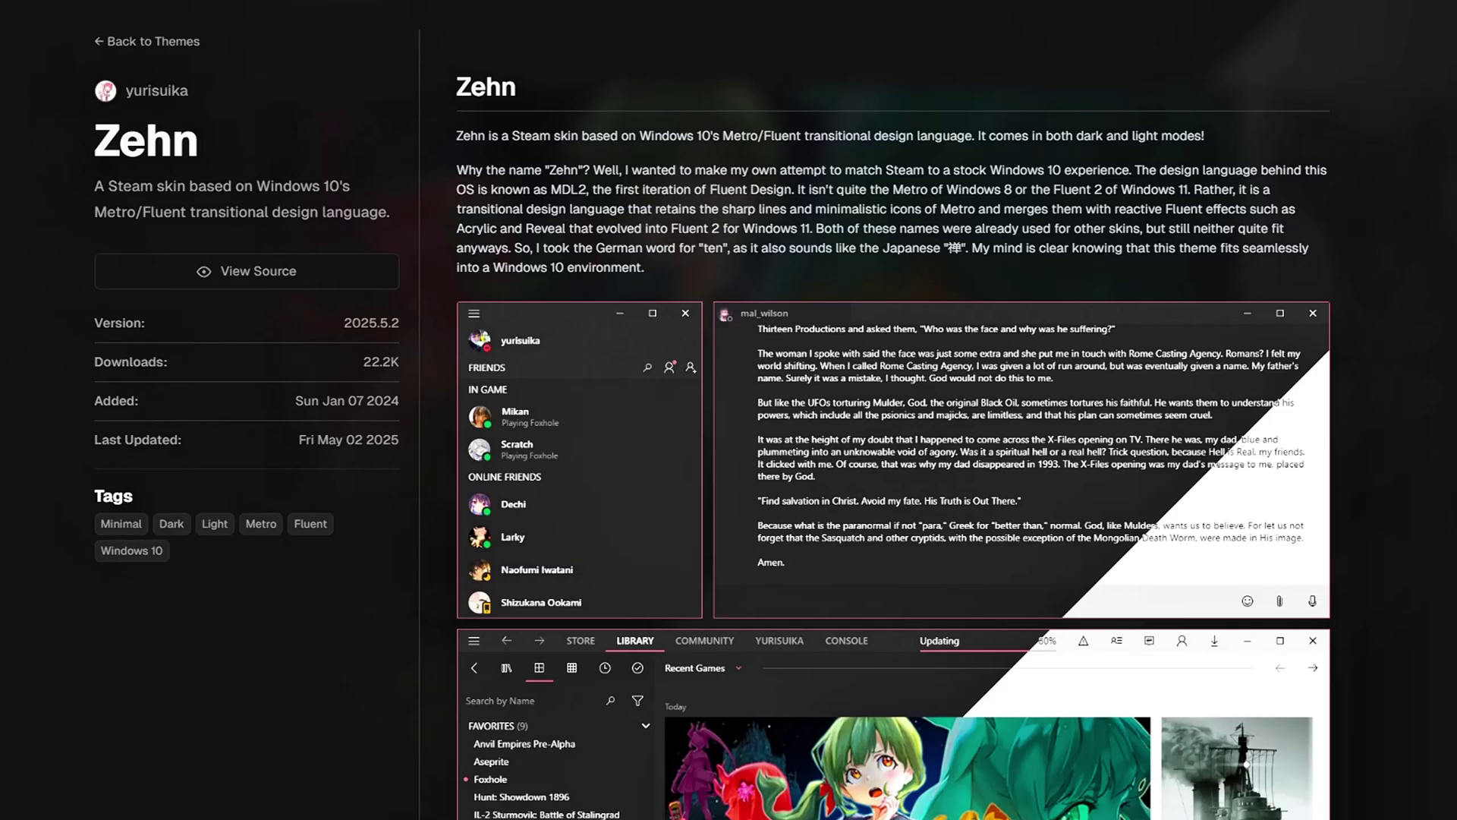
pyautogui.scroll(-3, 888, 380)
pyautogui.scroll(-10, 887, 455)
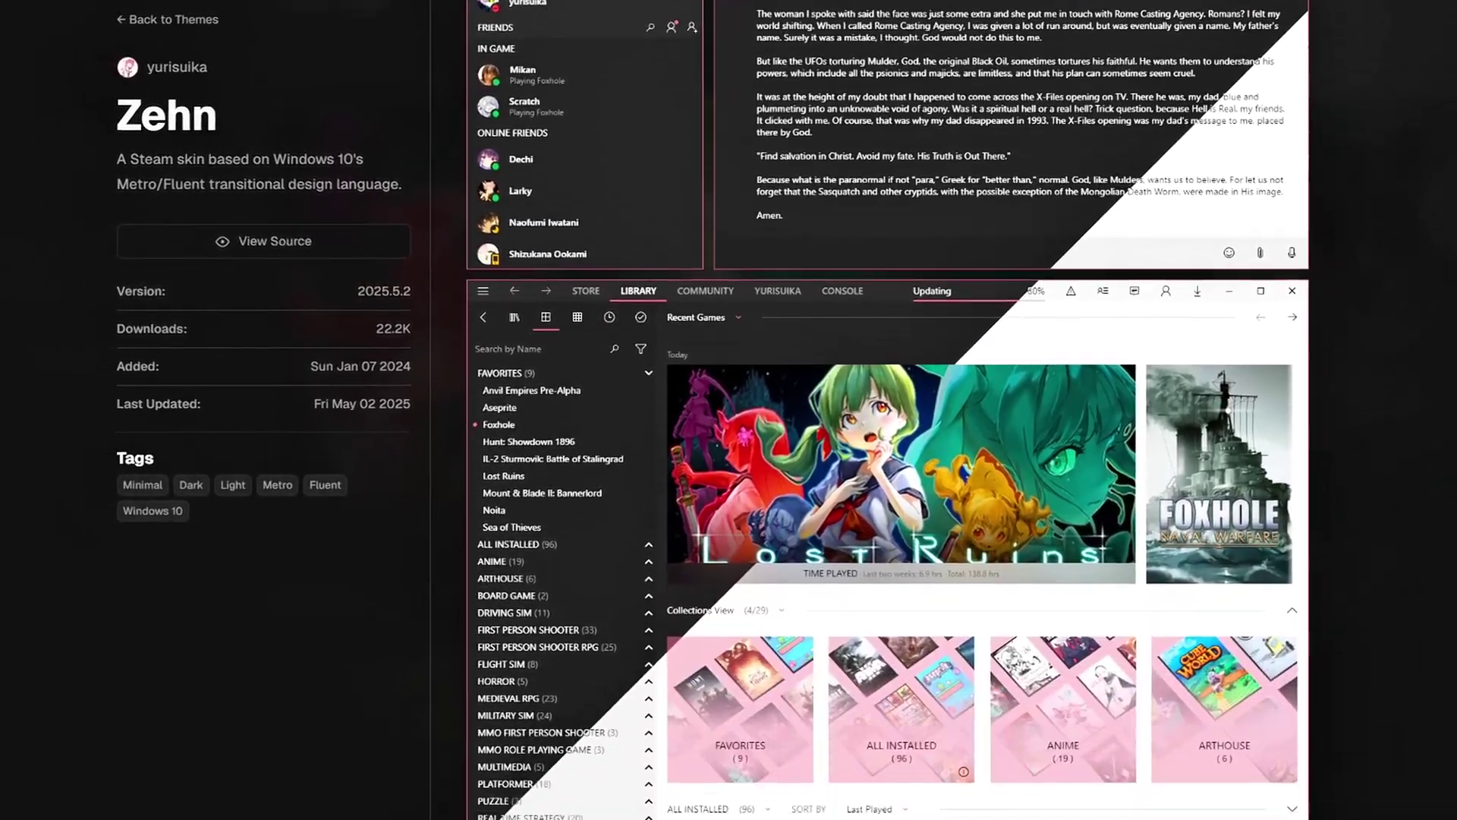
pyautogui.scroll(-10, 1316, 526)
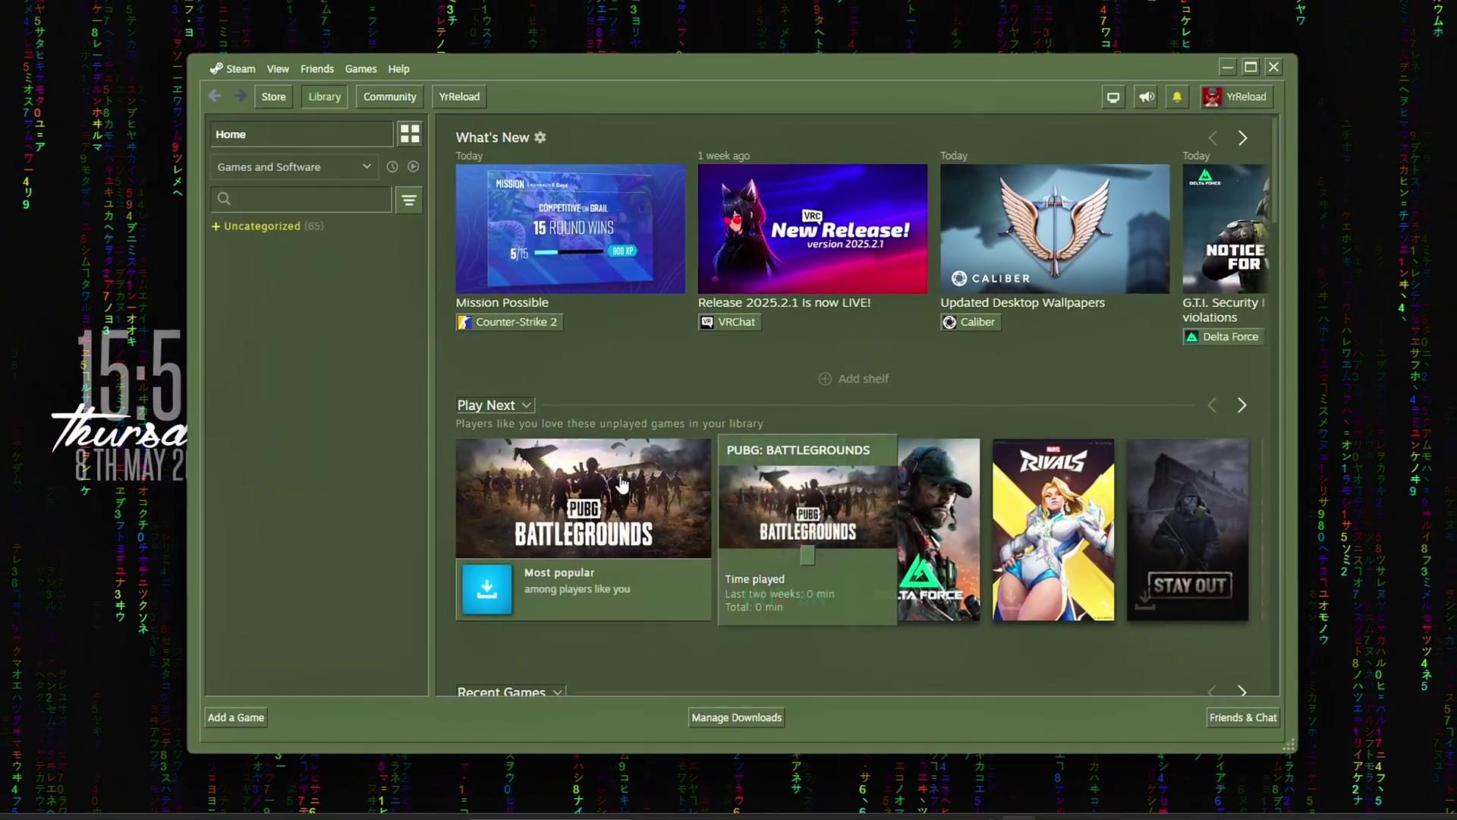
pyautogui.scroll(-6, 719, 296)
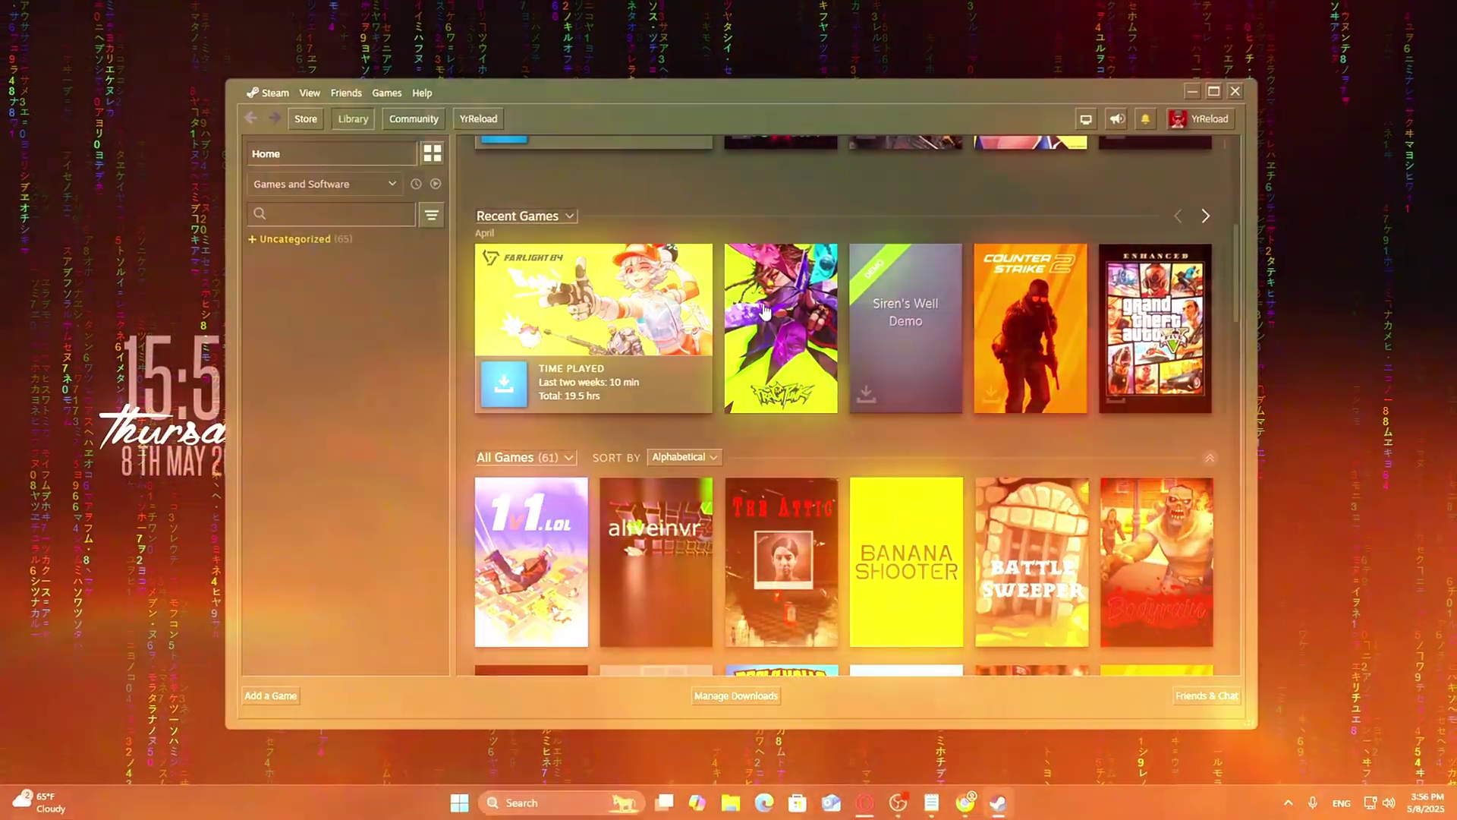
# View the BlueArchive theme page's version, downloads and installation steps, then reach the Millennium homepage
pyautogui.click(720, 301)
pyautogui.scroll(-5, 707, 459)
pyautogui.scroll(8, 995, 494)
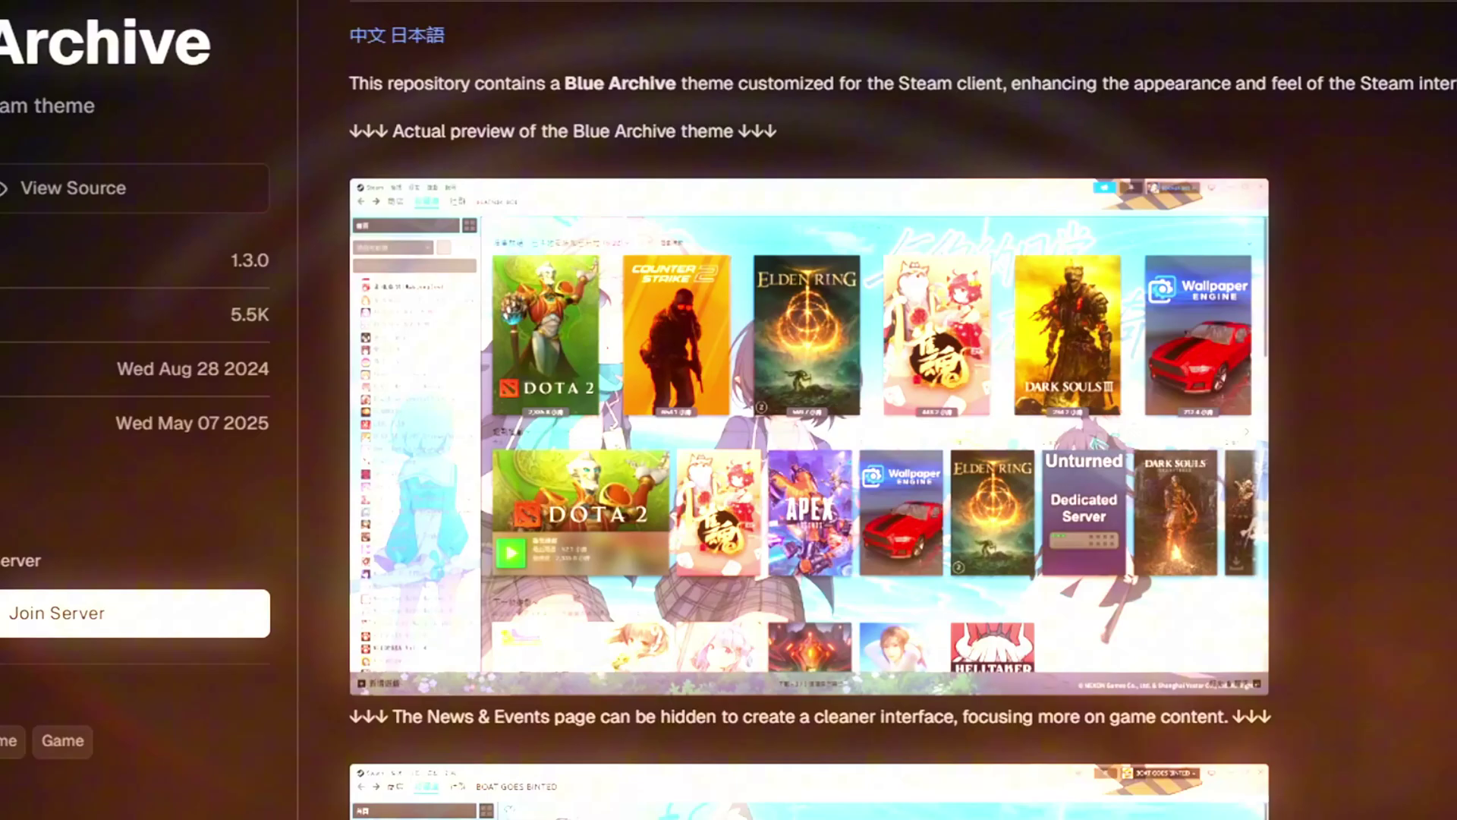
pyautogui.scroll(-5, 786, 425)
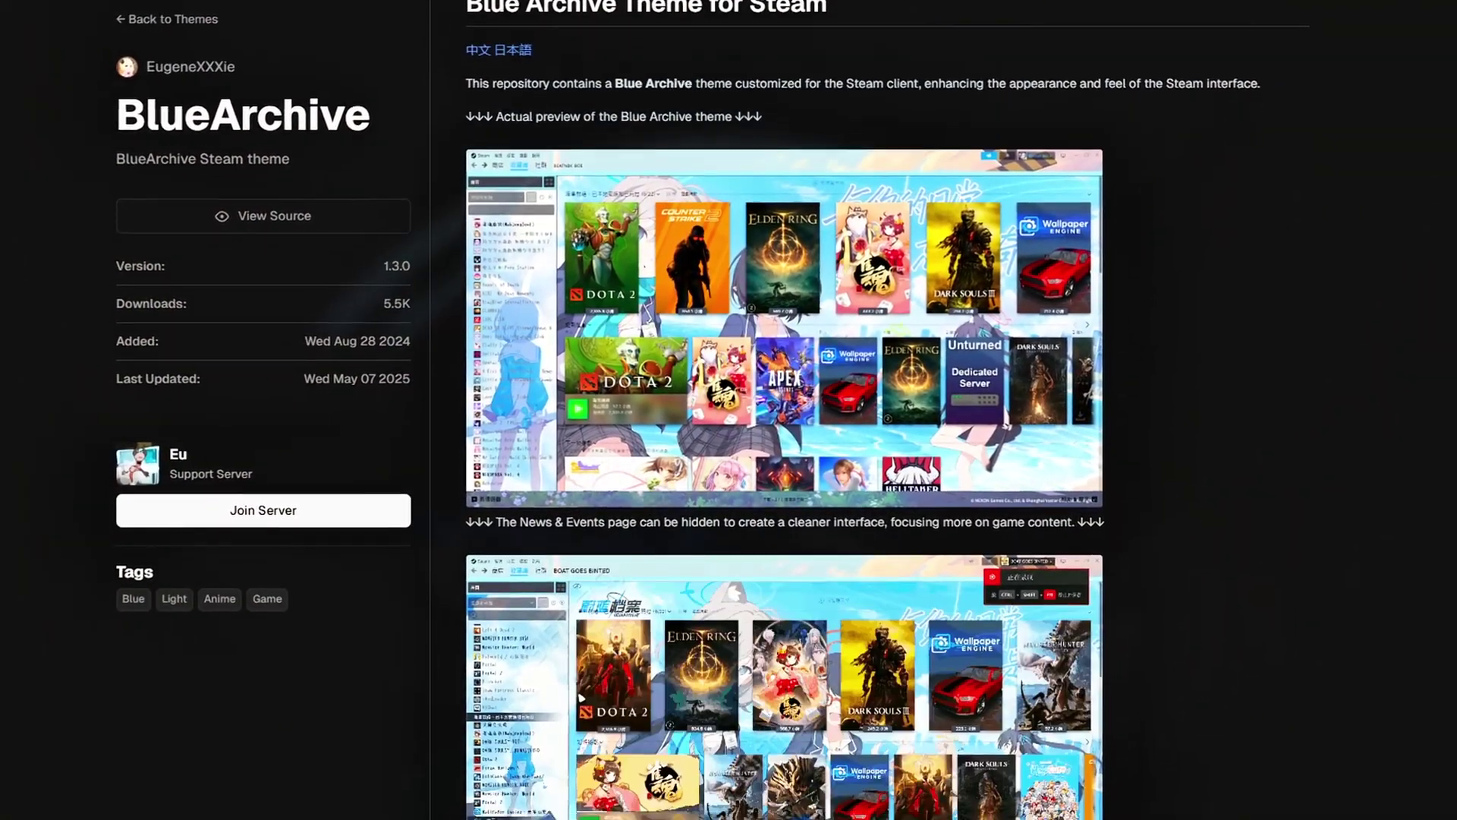
pyautogui.scroll(-10, 786, 425)
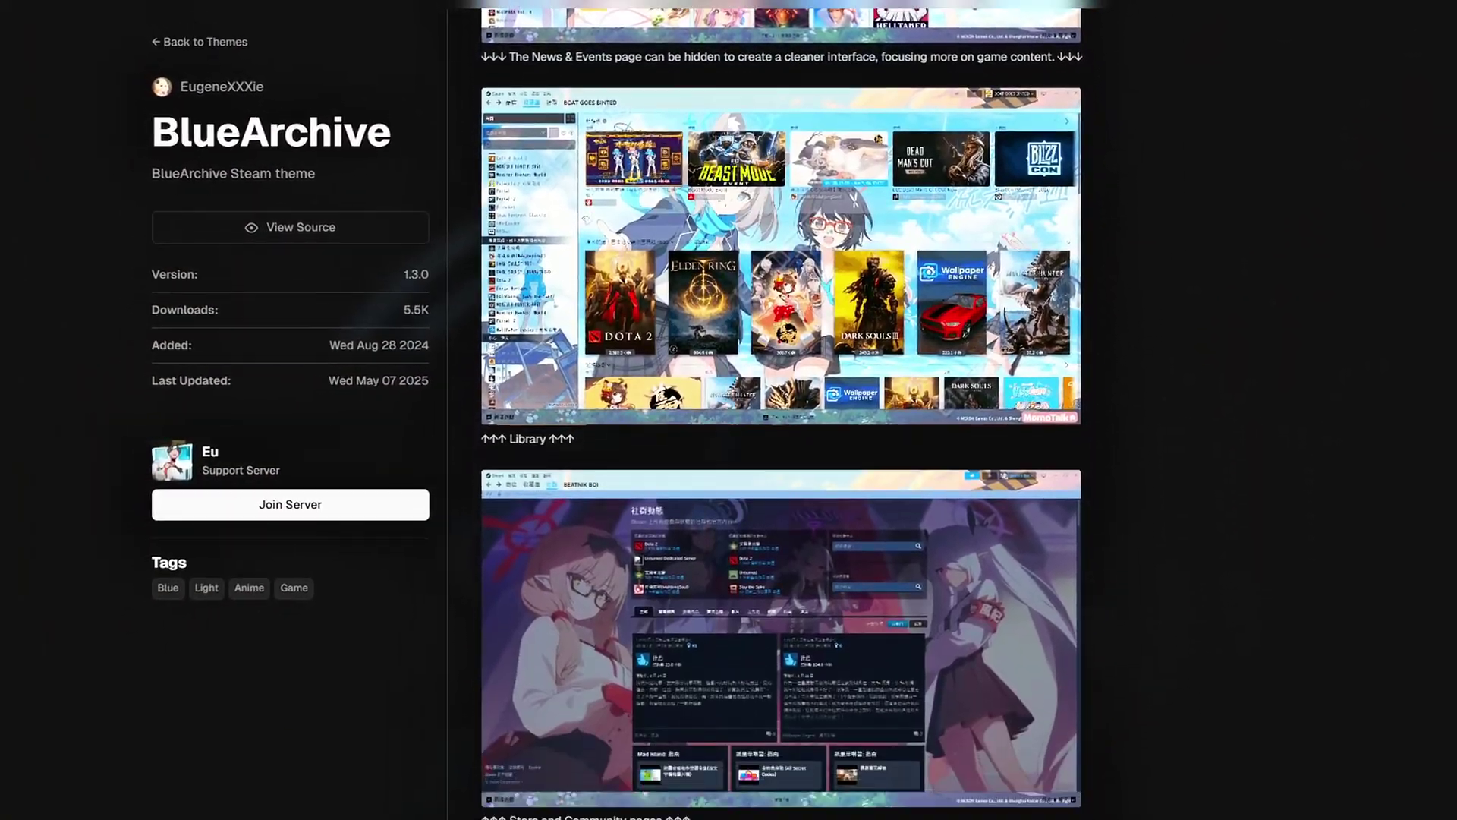
pyautogui.scroll(-7, 785, 425)
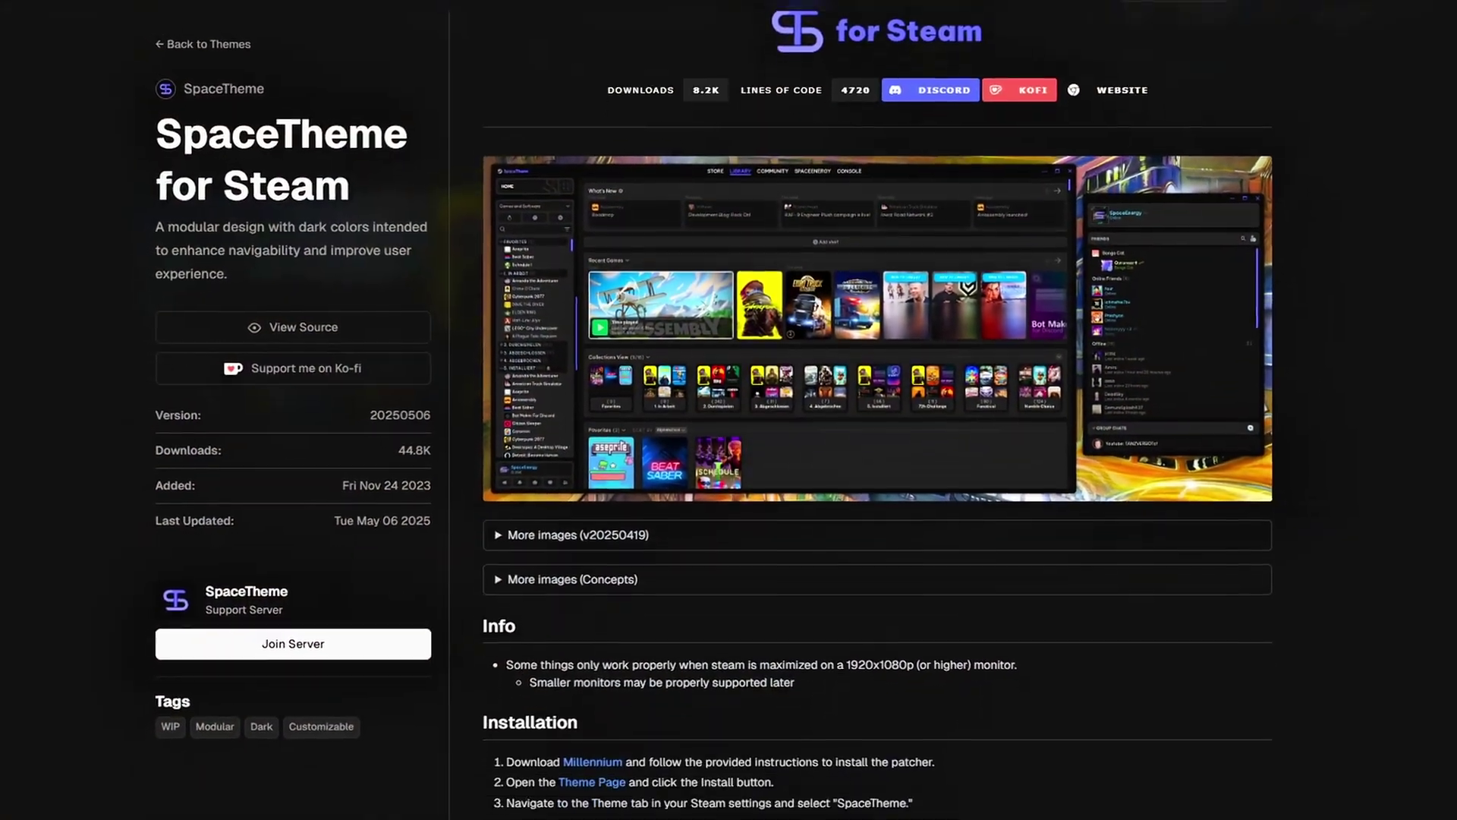
pyautogui.scroll(-5, 729, 409)
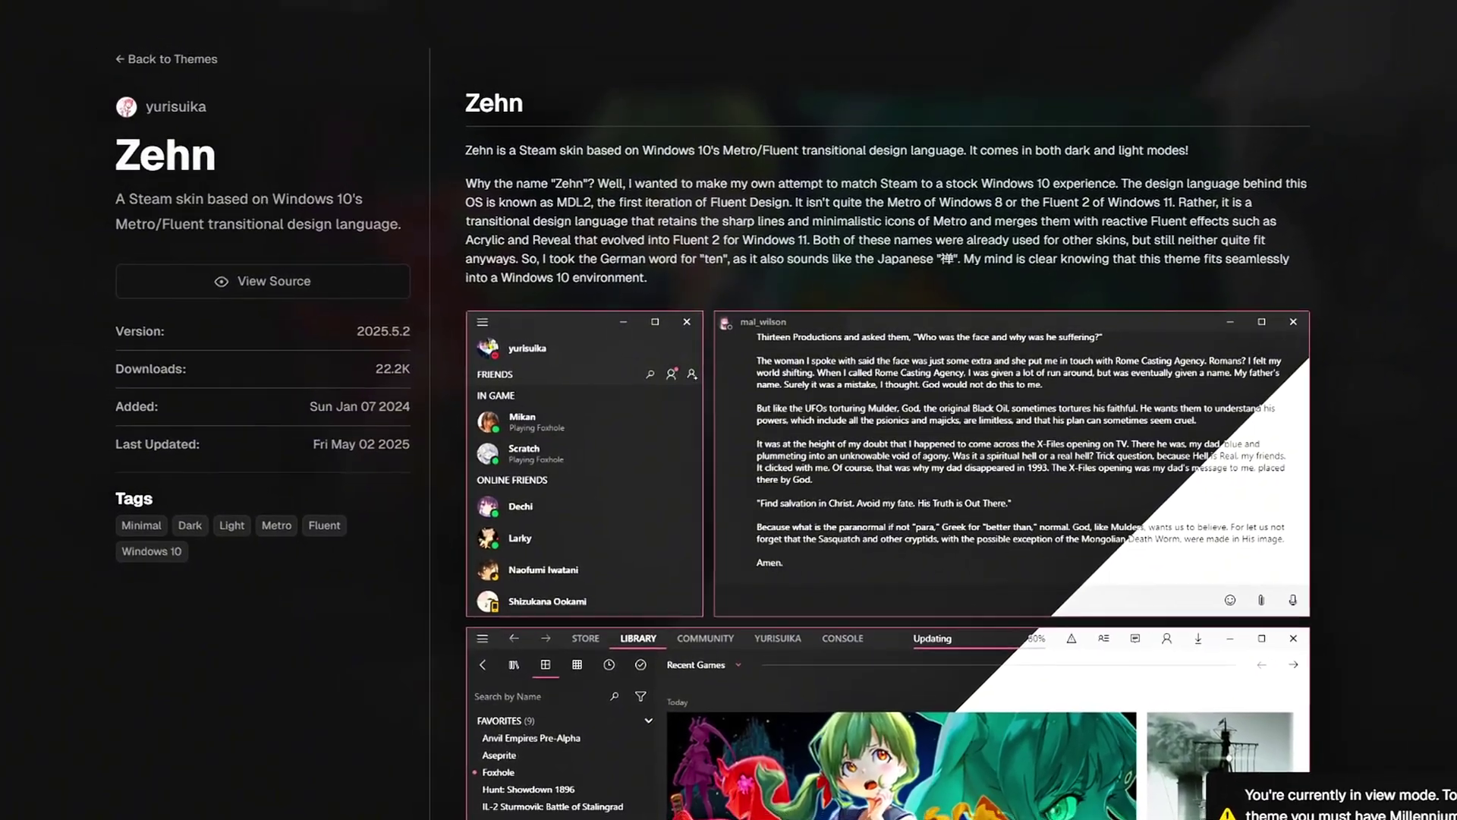
pyautogui.scroll(-8, 881, 456)
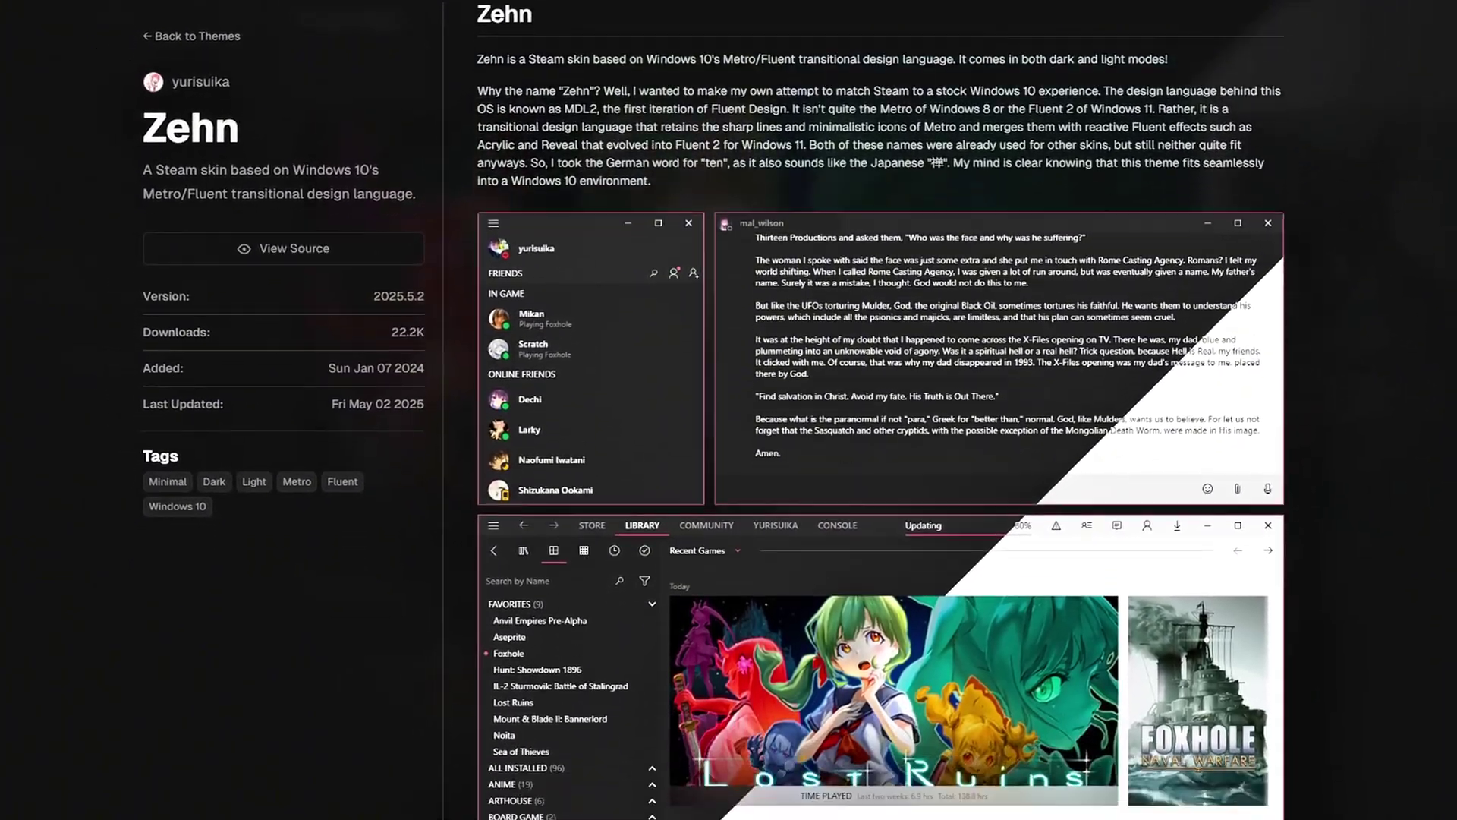
pyautogui.scroll(-10, 880, 455)
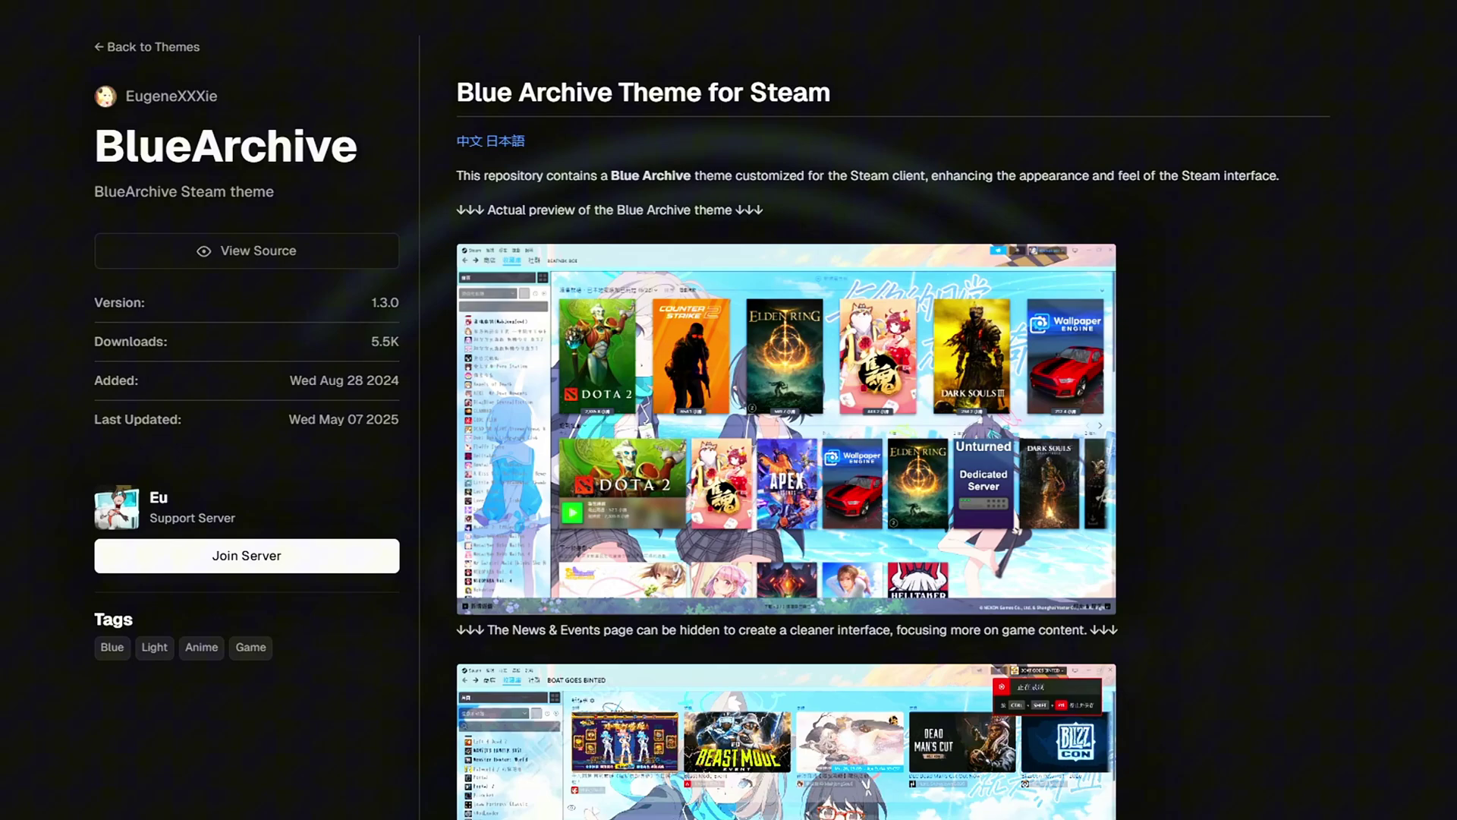
pyautogui.scroll(-4, 786, 456)
pyautogui.scroll(-6, 786, 456)
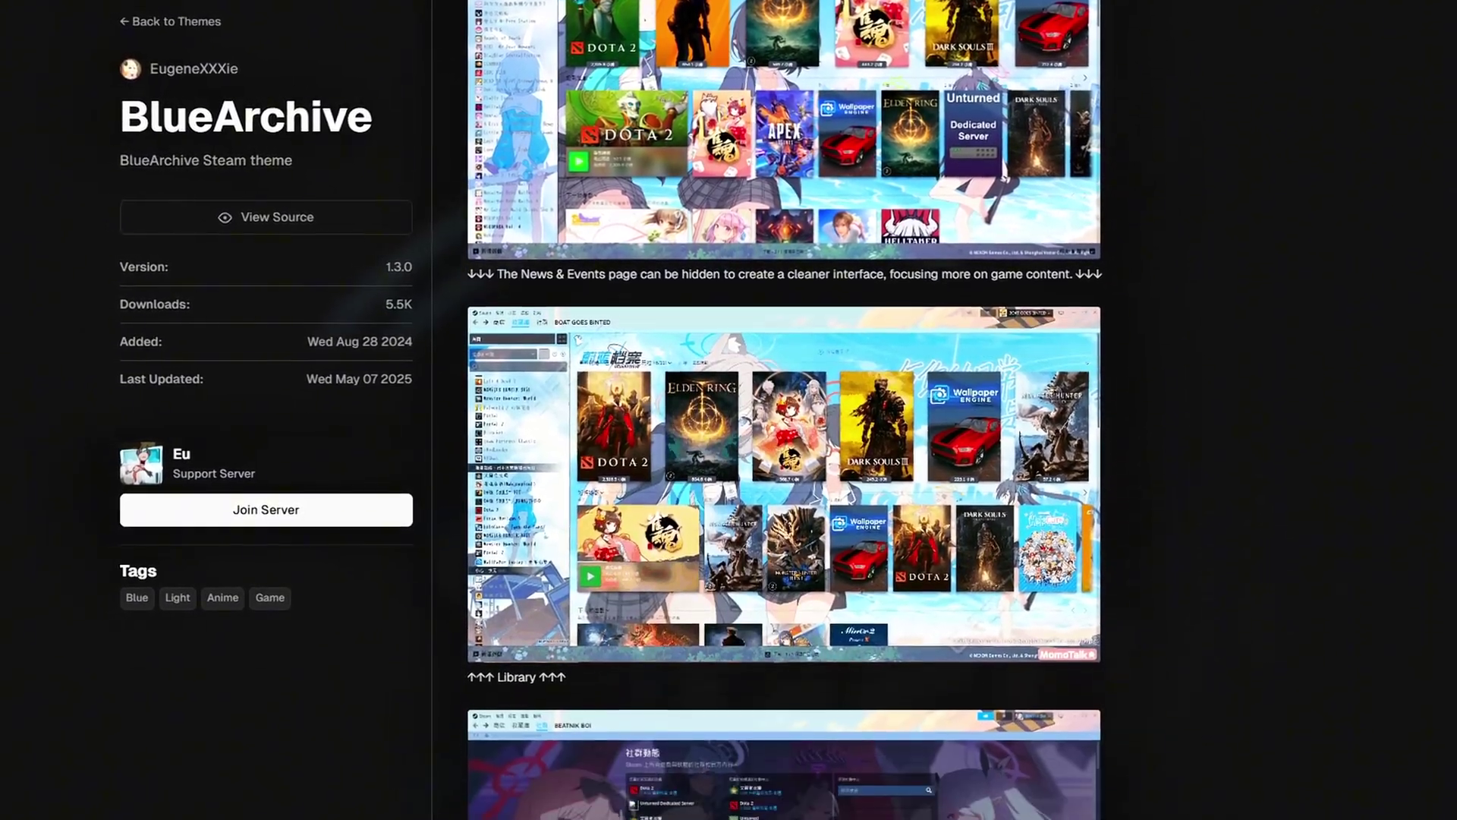
pyautogui.scroll(-10, 785, 456)
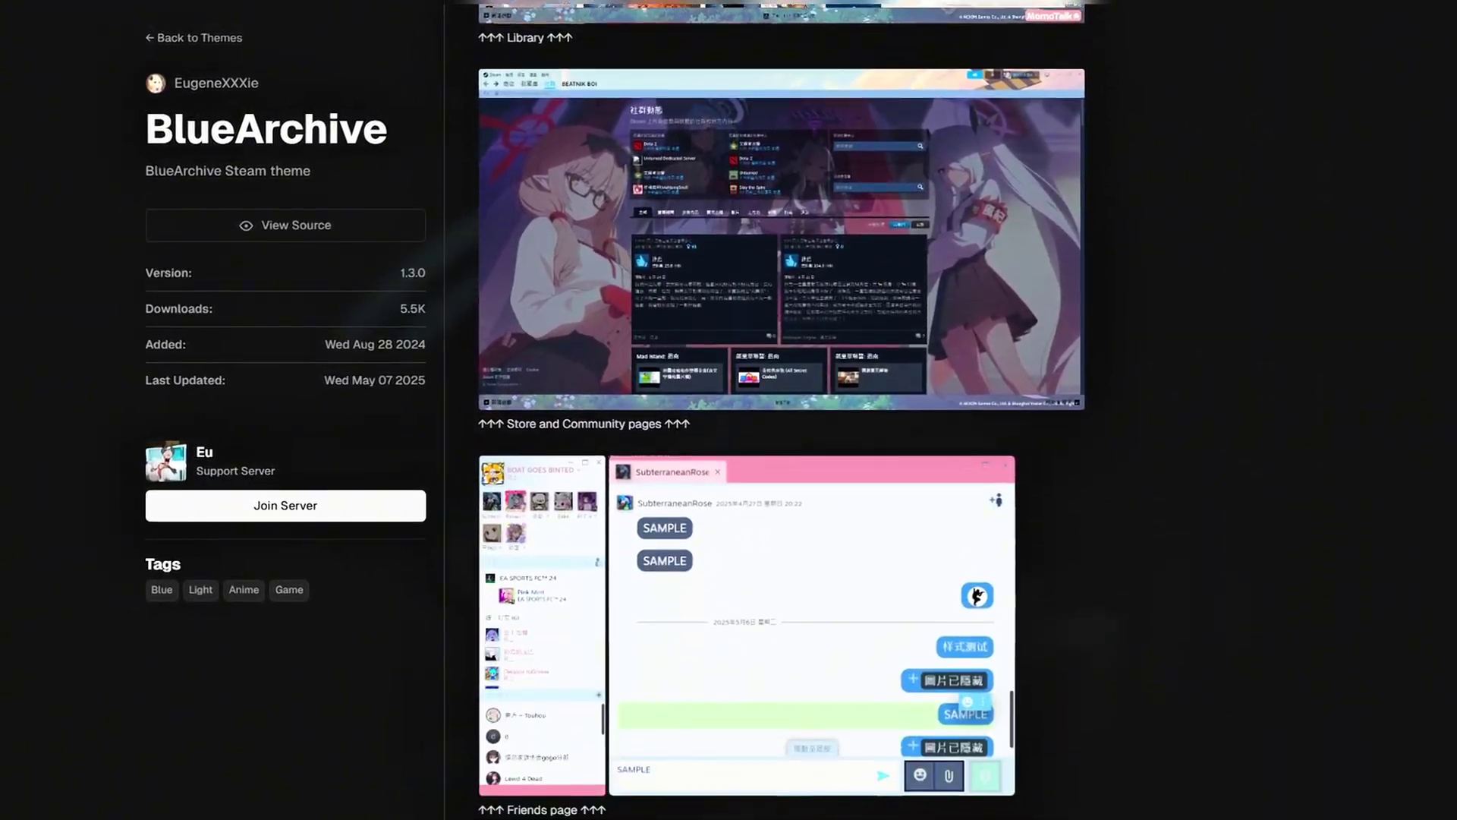
pyautogui.scroll(-8, 786, 455)
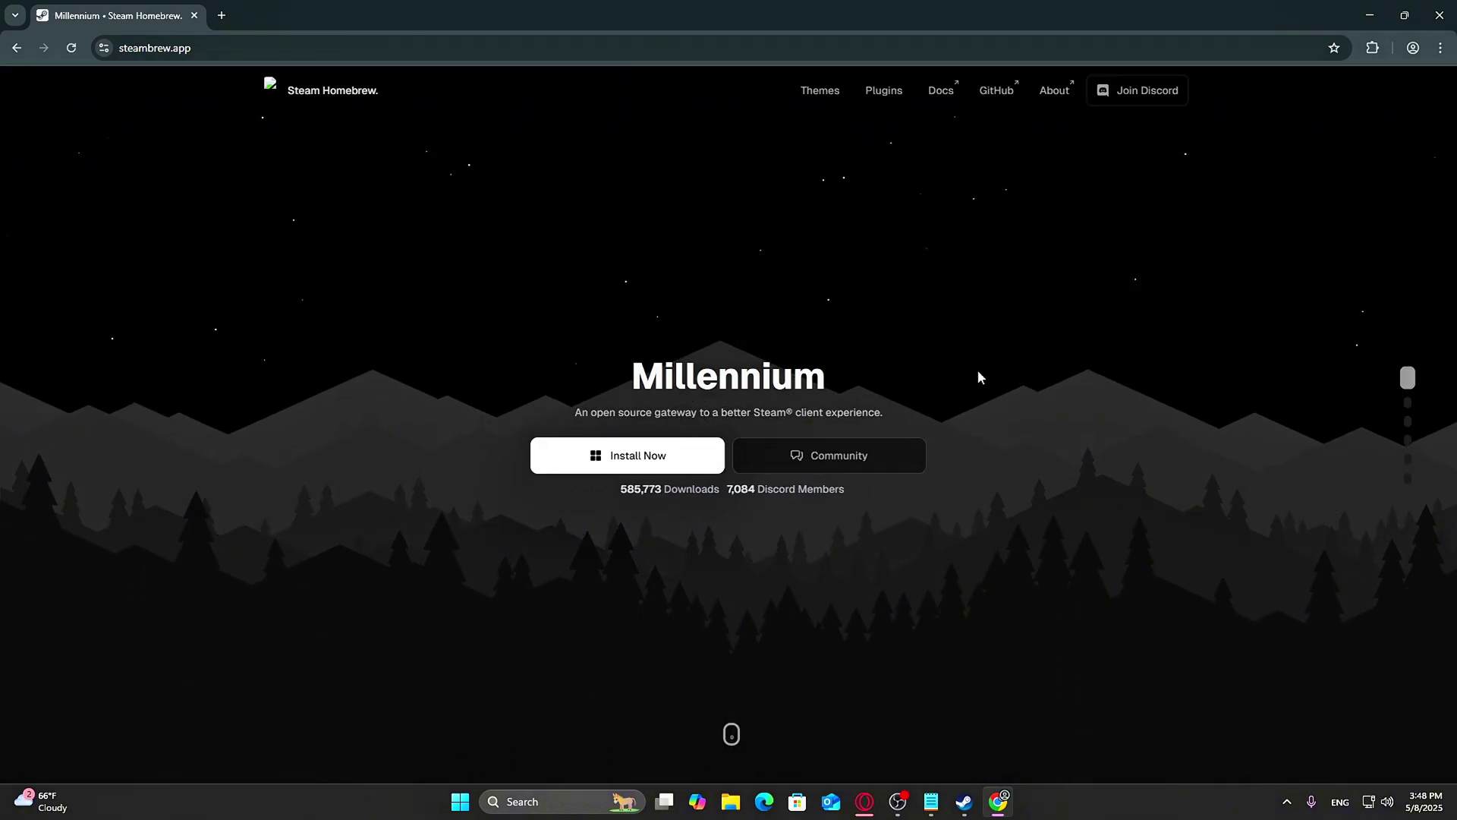
# Expand the Installing guide's Windows instructions, then search Windows for 'powershell'
pyautogui.click(556, 454)
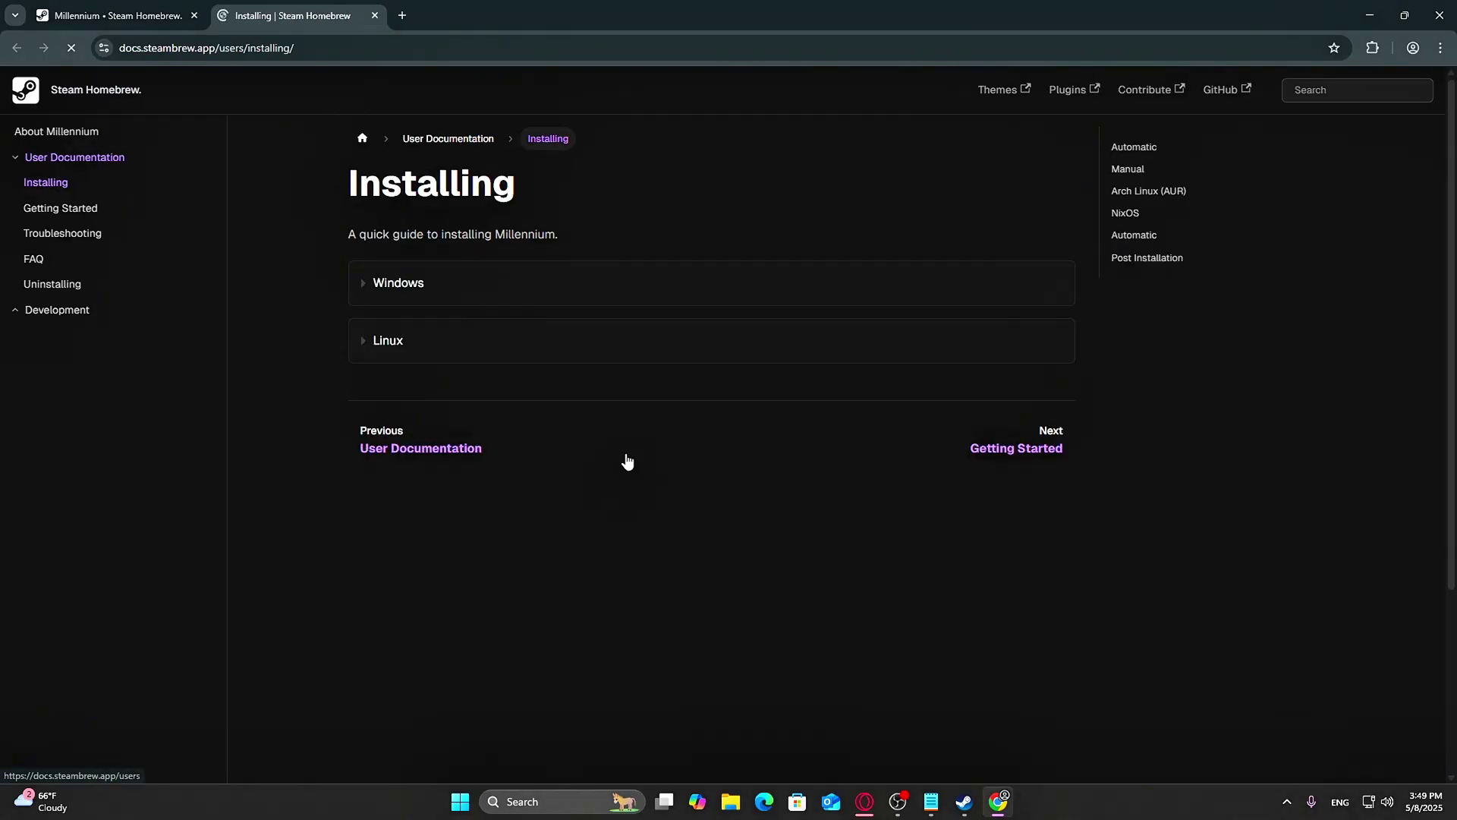
pyautogui.click(377, 281)
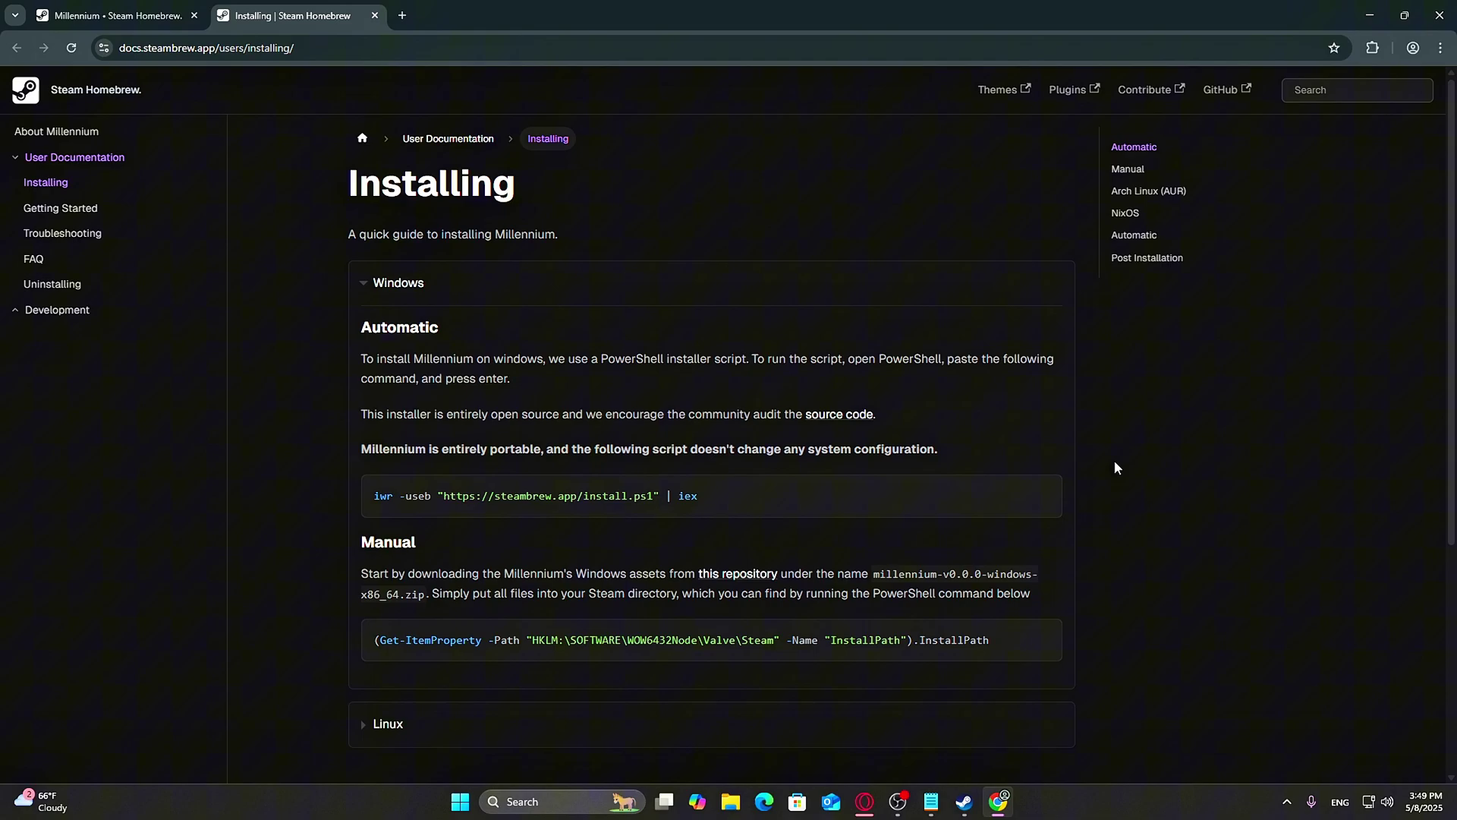
pyautogui.press('super')
pyautogui.write('power')
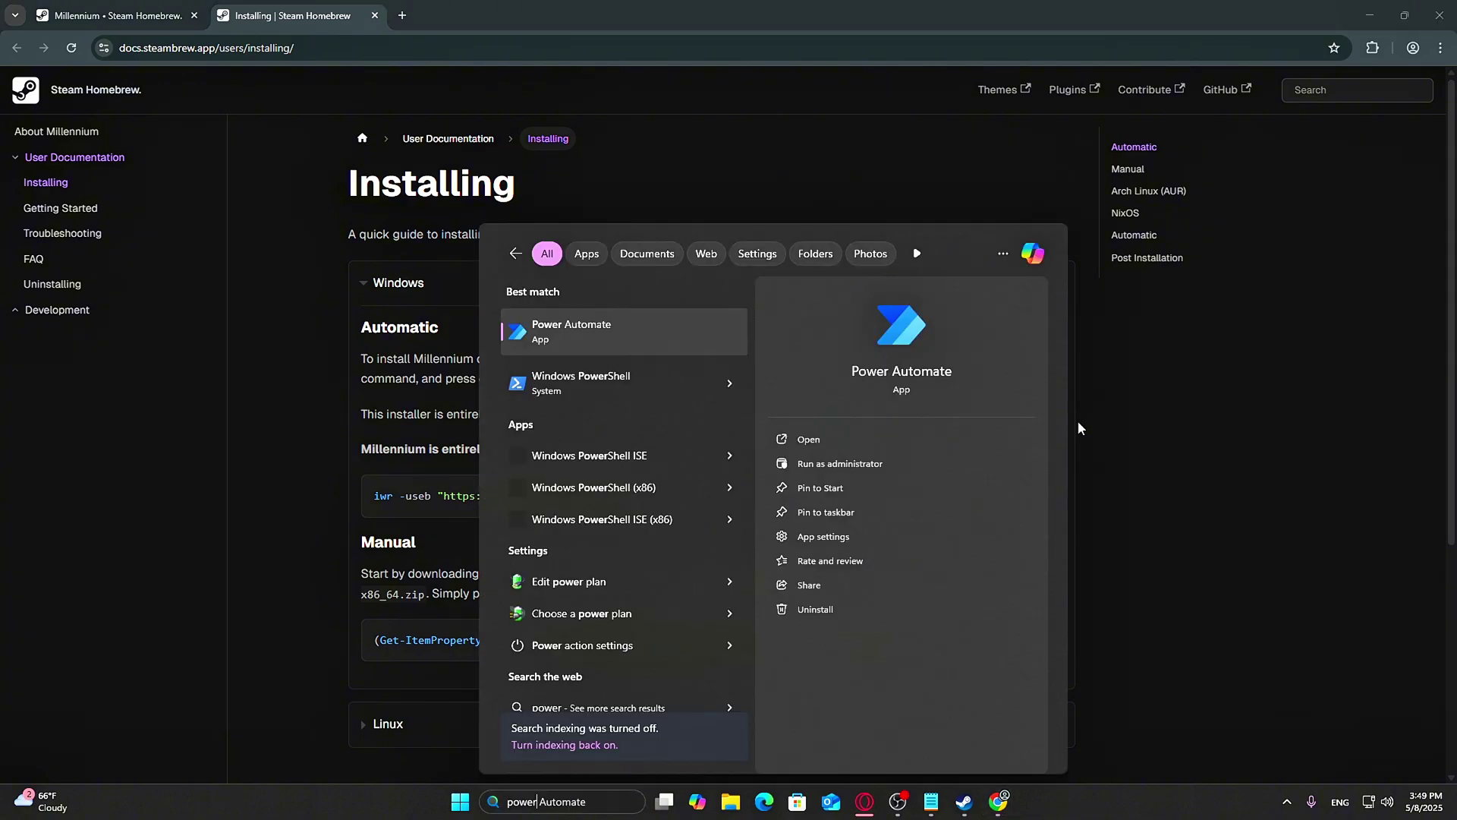
pyautogui.write('shell')
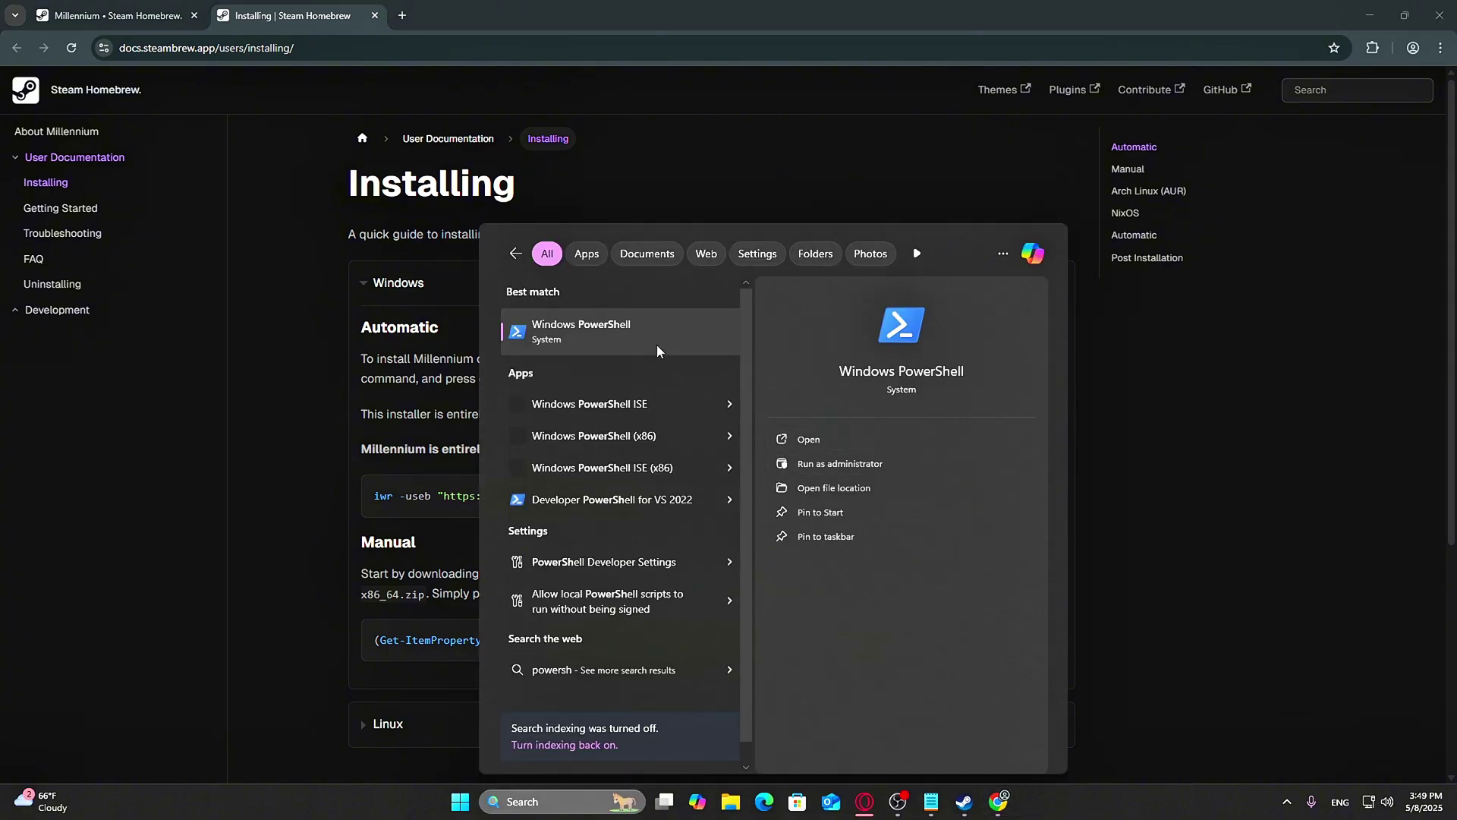
pyautogui.click(657, 344)
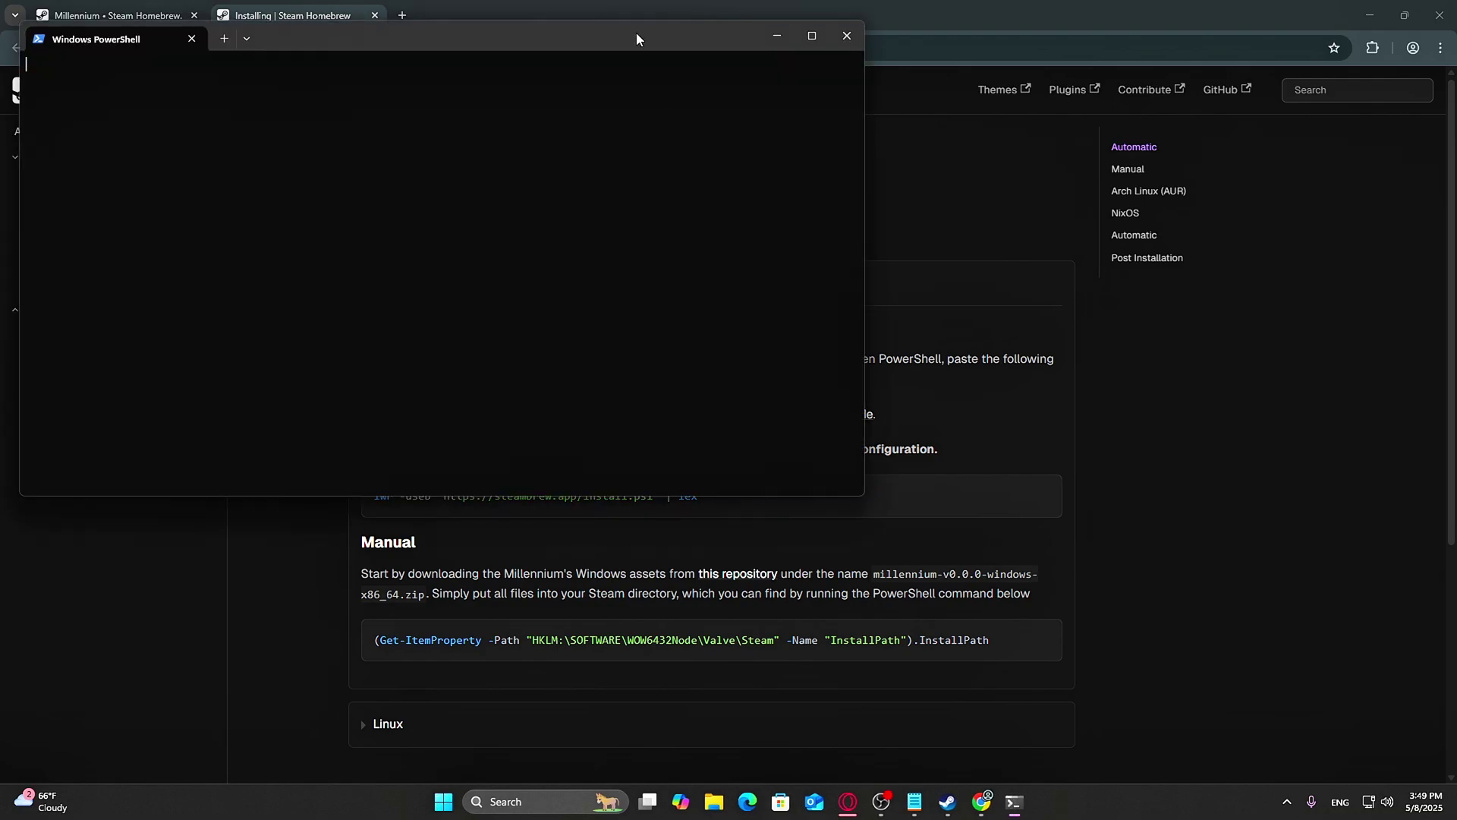
pyautogui.moveTo(658, 53); pyautogui.dragTo(923, 214)
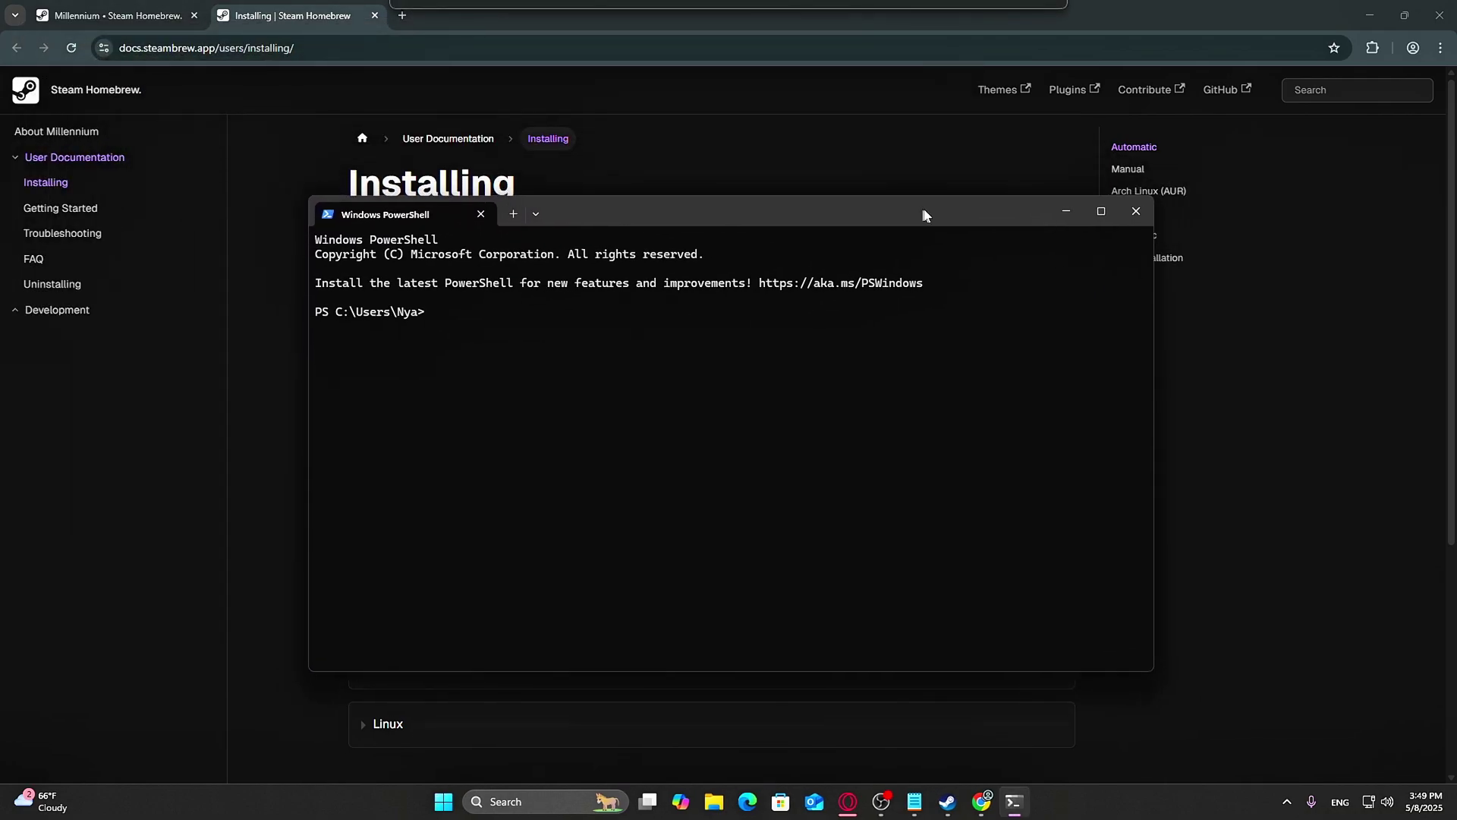
pyautogui.write('iwr -useb "https://steambrew.app/install.ps1" | iex')
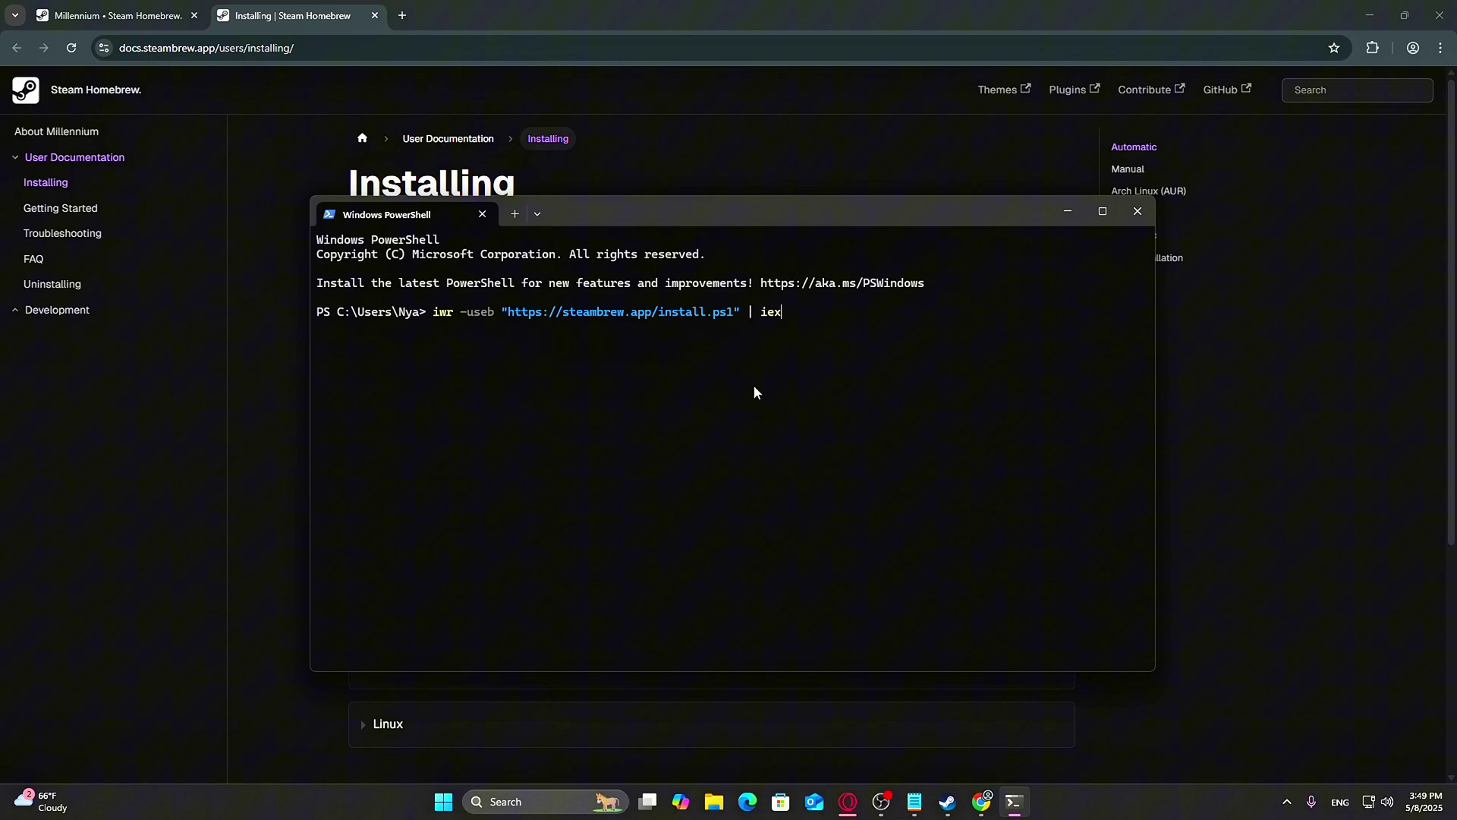
pyautogui.press('Return')
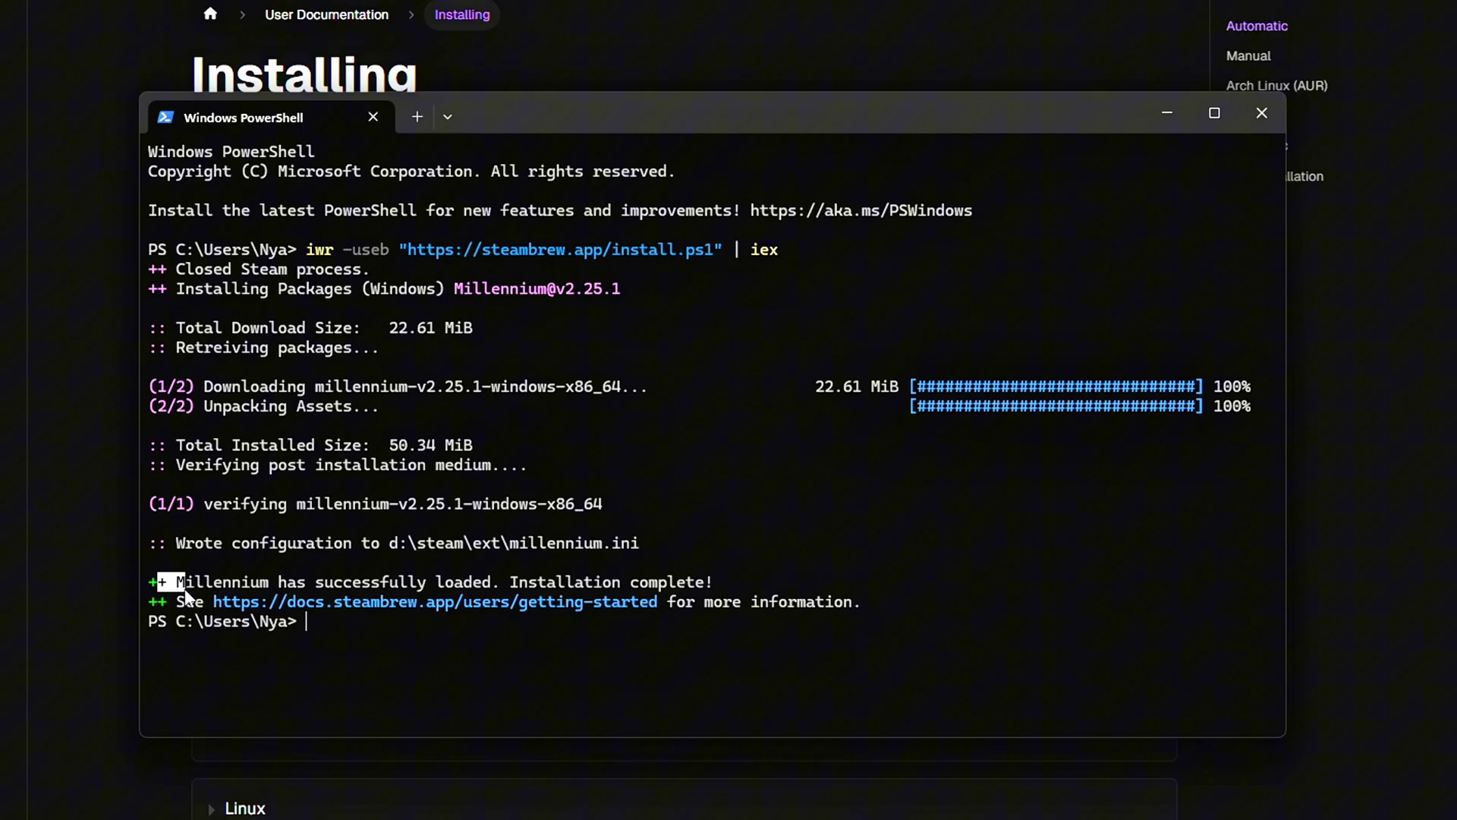
pyautogui.moveTo(184, 589); pyautogui.dragTo(534, 620)
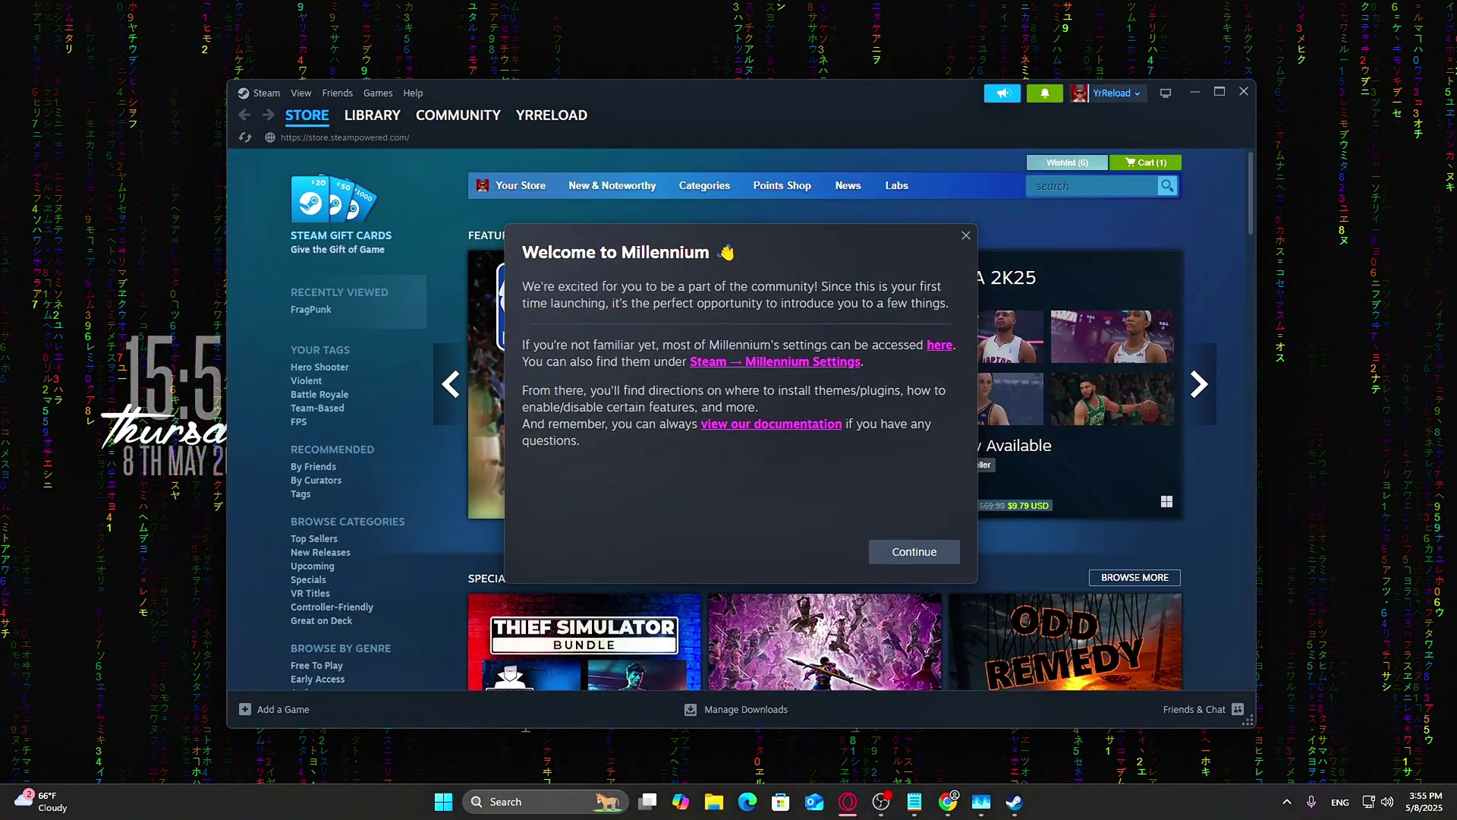
# Continue past the Welcome to Millennium and update-settings dialogs
pyautogui.click(897, 565)
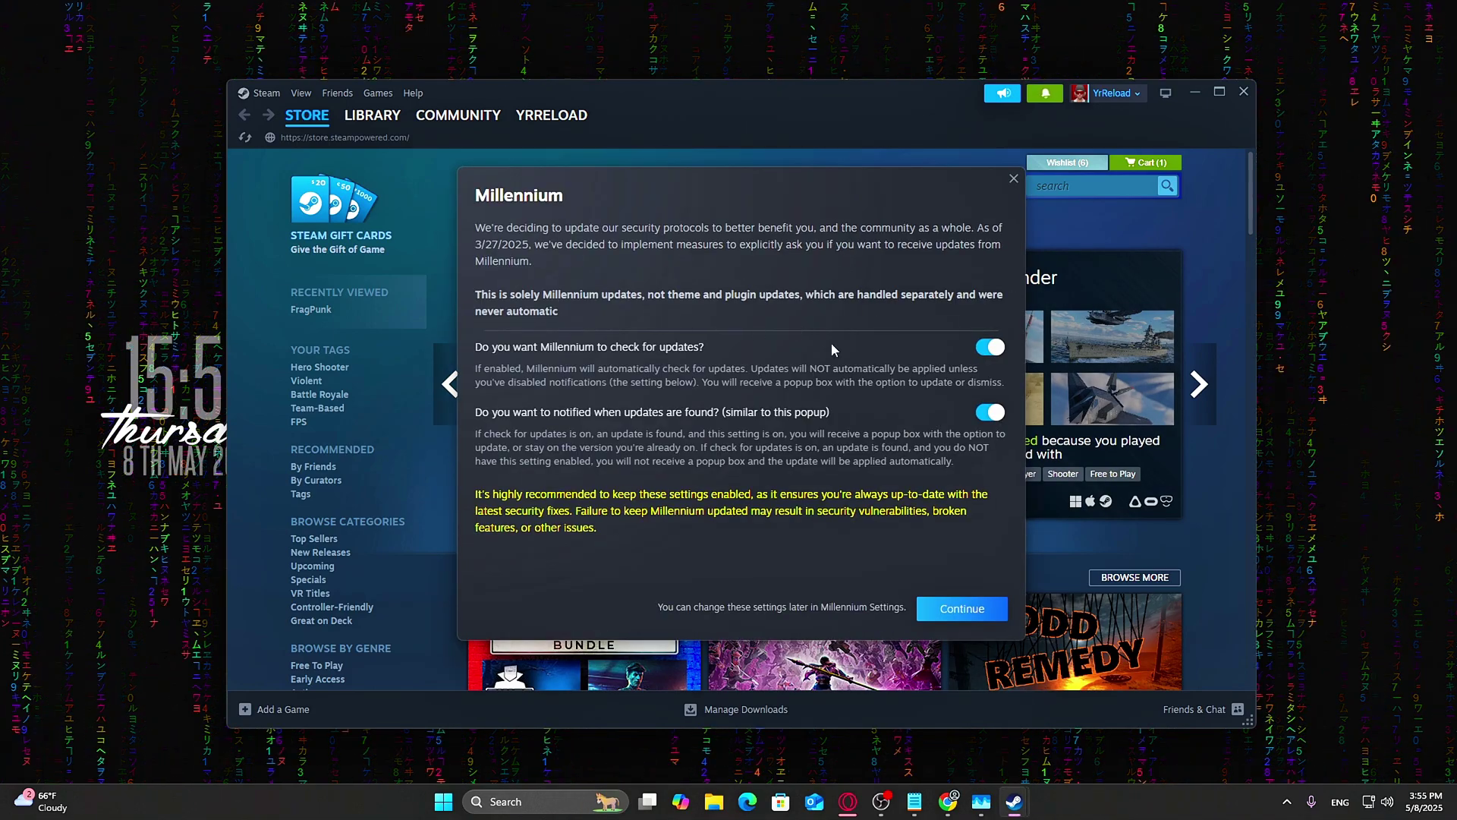
pyautogui.click(983, 610)
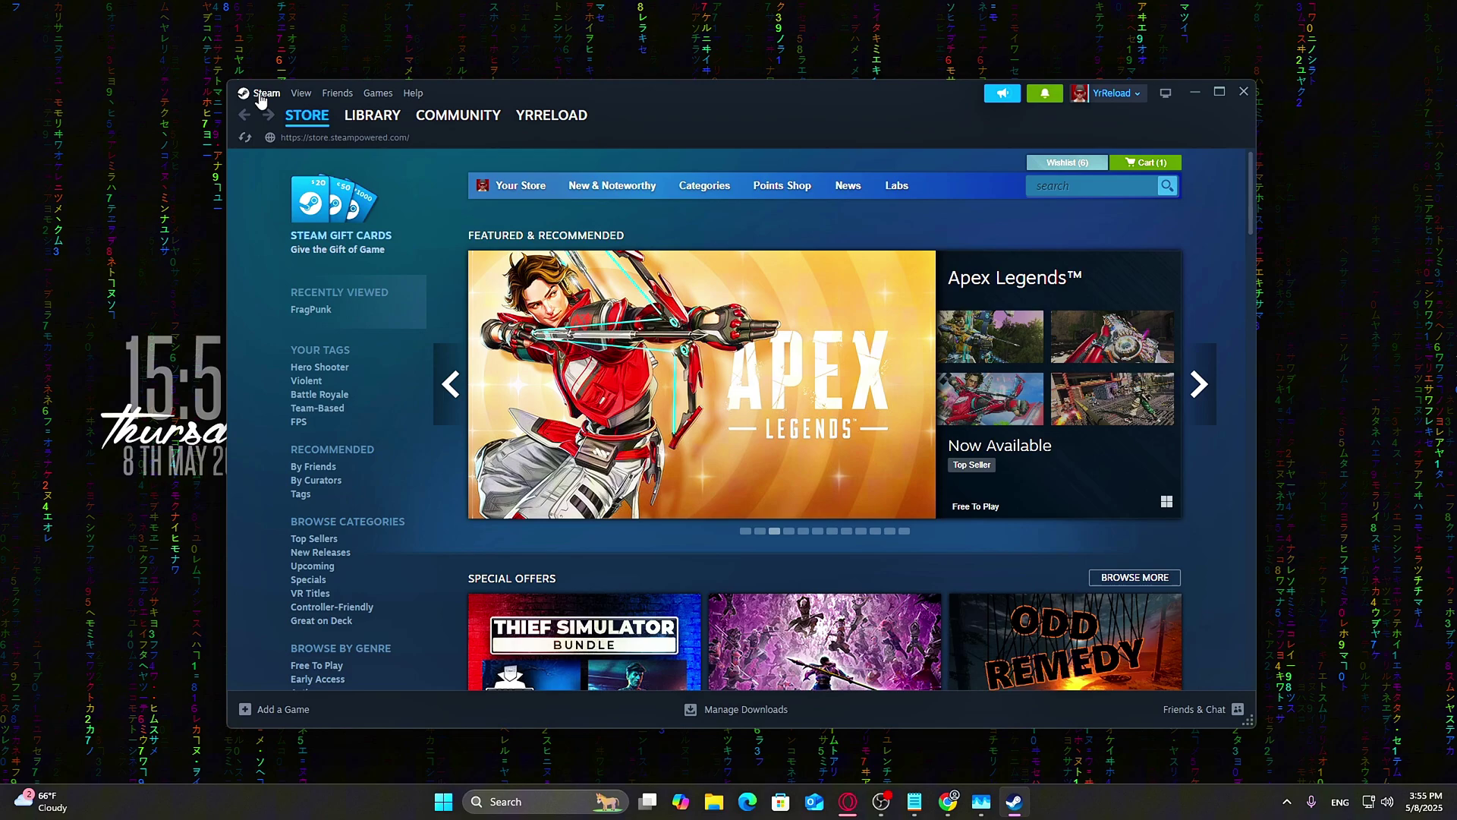
pyautogui.click(260, 93)
# Review Millennium's Plugins, Report a Bug, Updates (no updates found) and Logs pages, then return to Themes
pyautogui.click(301, 275)
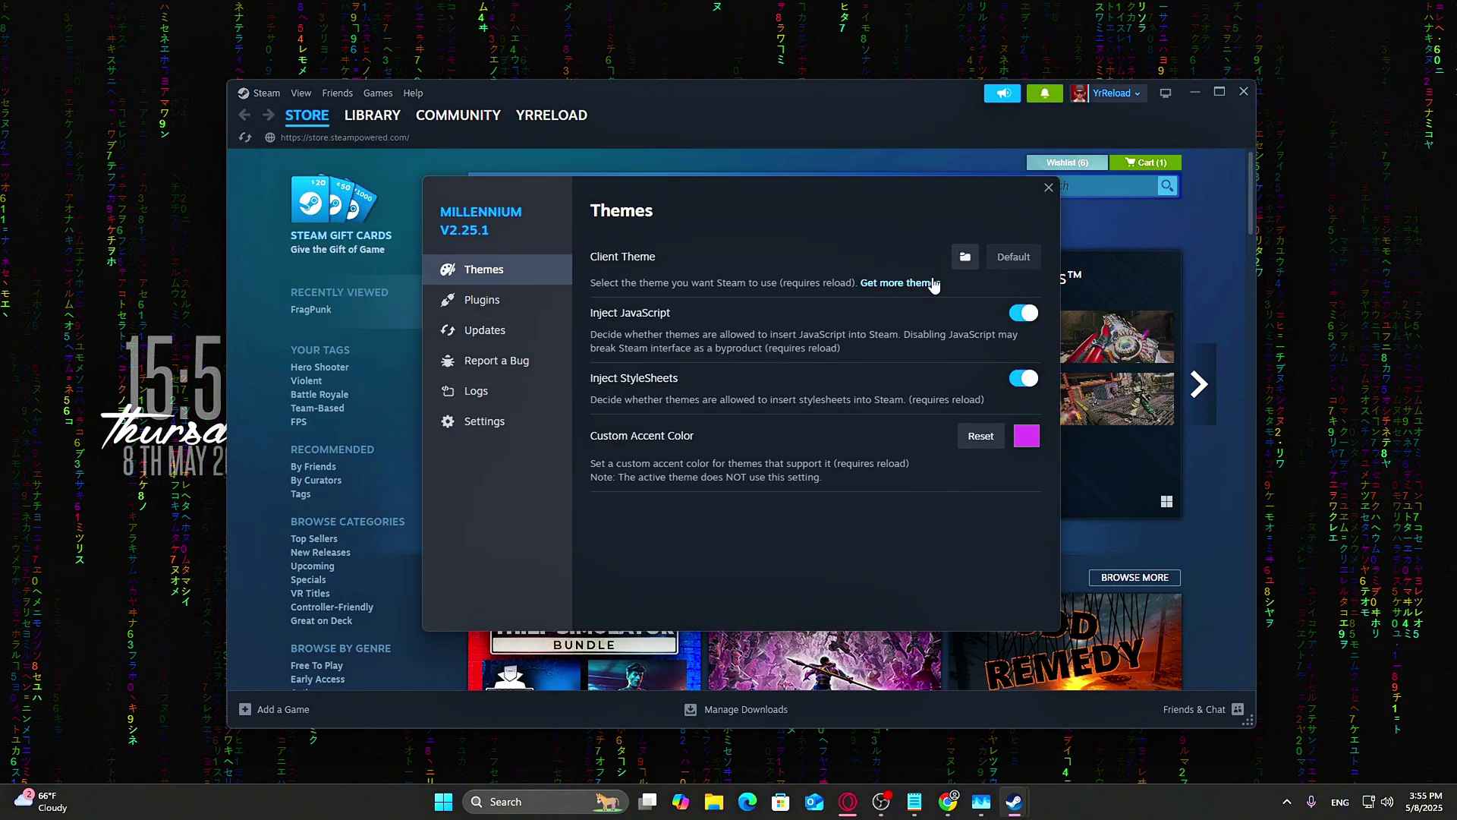
pyautogui.click(476, 300)
pyautogui.click(523, 356)
pyautogui.click(484, 330)
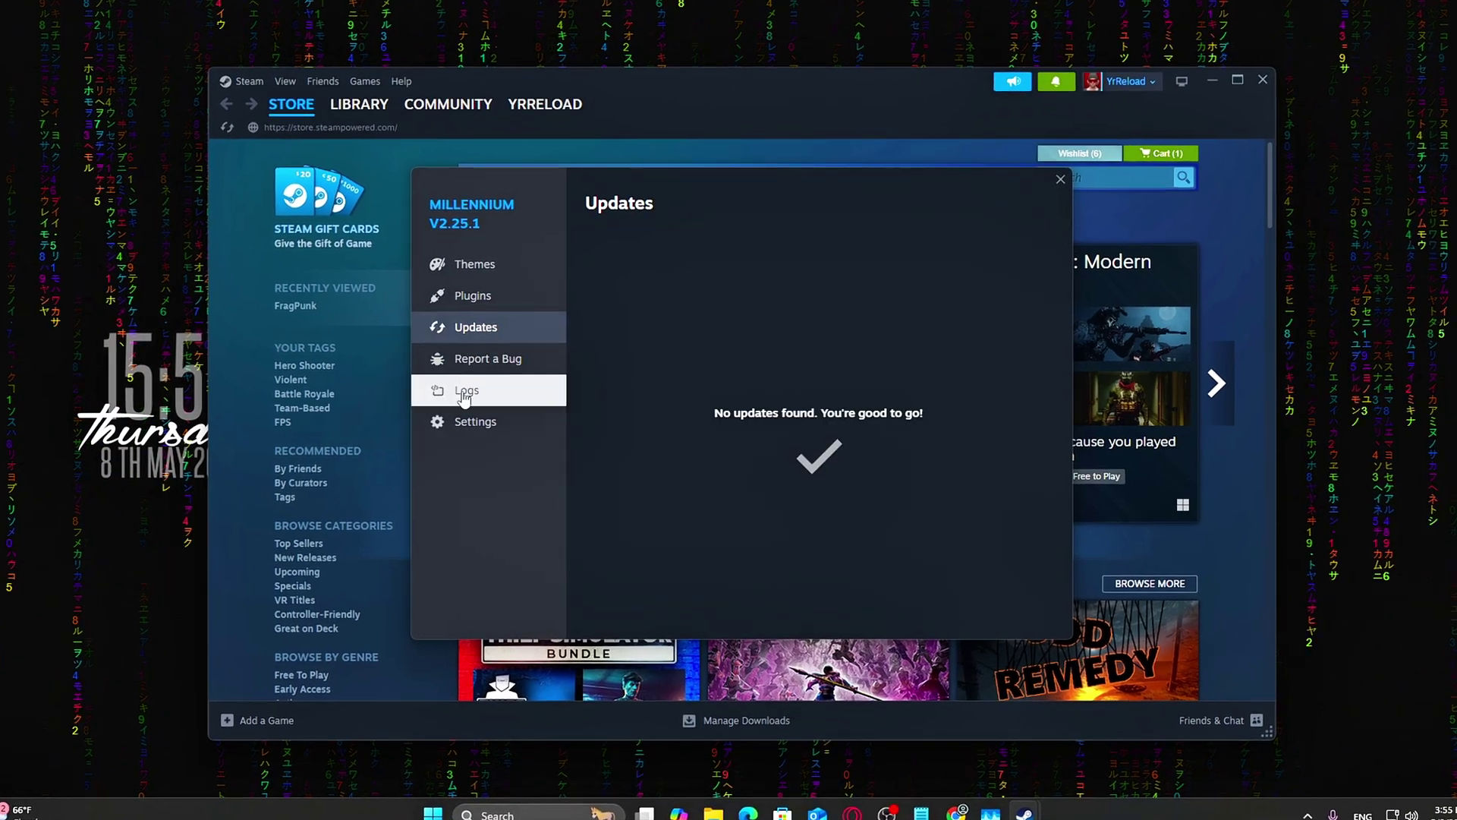
pyautogui.click(476, 390)
pyautogui.click(483, 269)
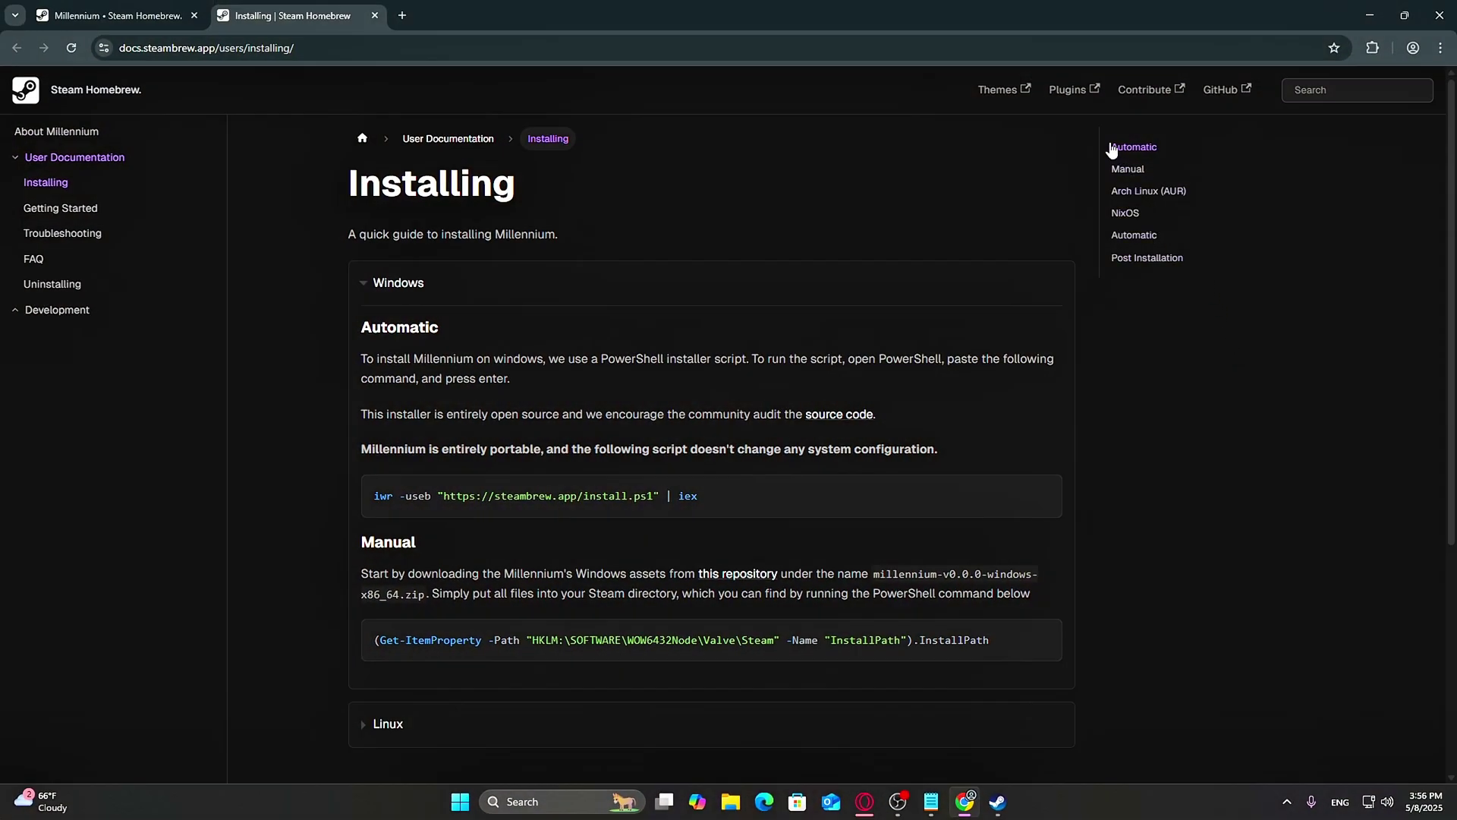
# Install the OldSteam theme from its page in the community theme gallery
pyautogui.click(1008, 100)
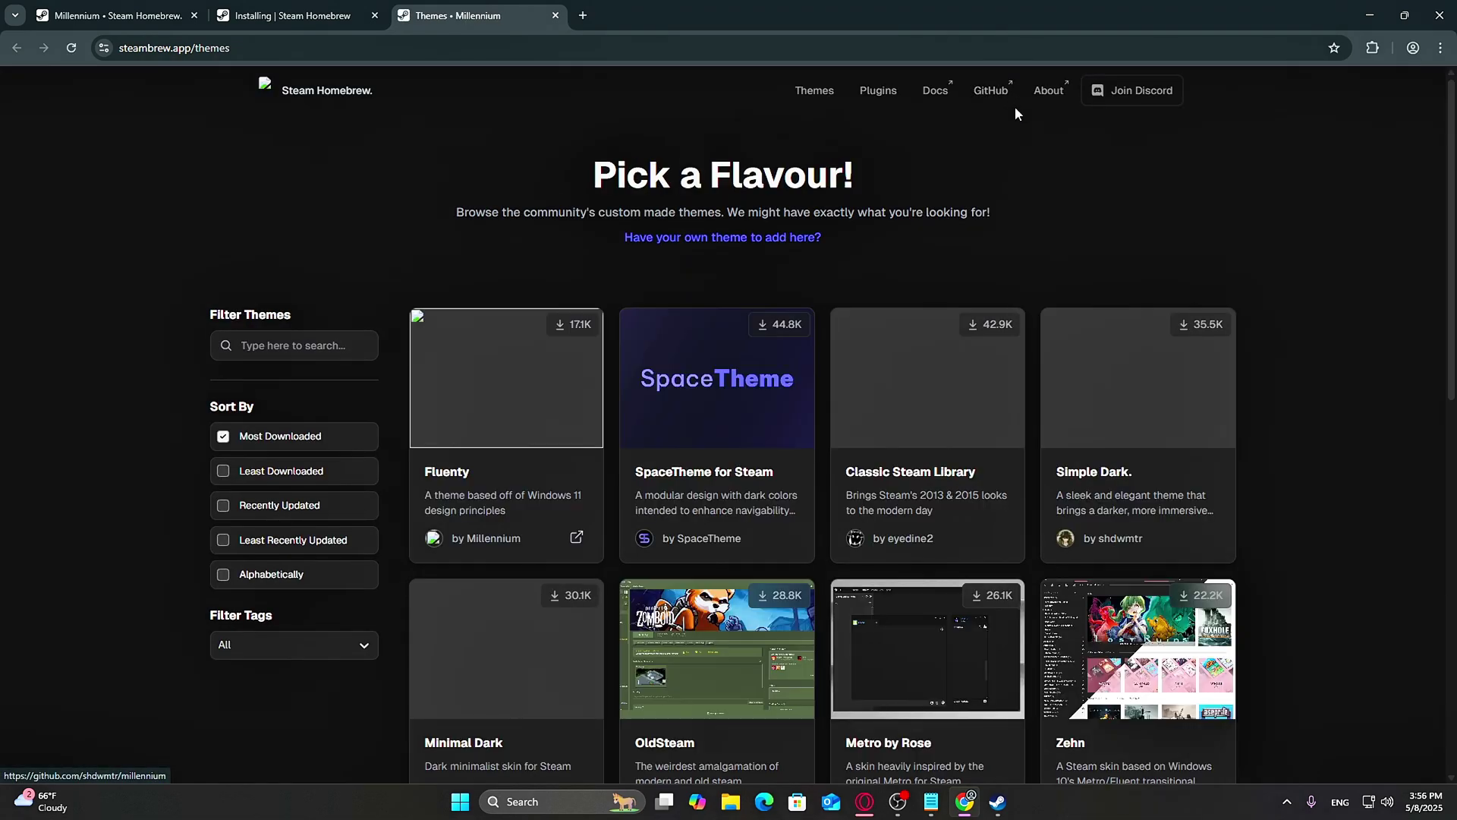
pyautogui.moveTo(1452, 146); pyautogui.dragTo(1452, 289)
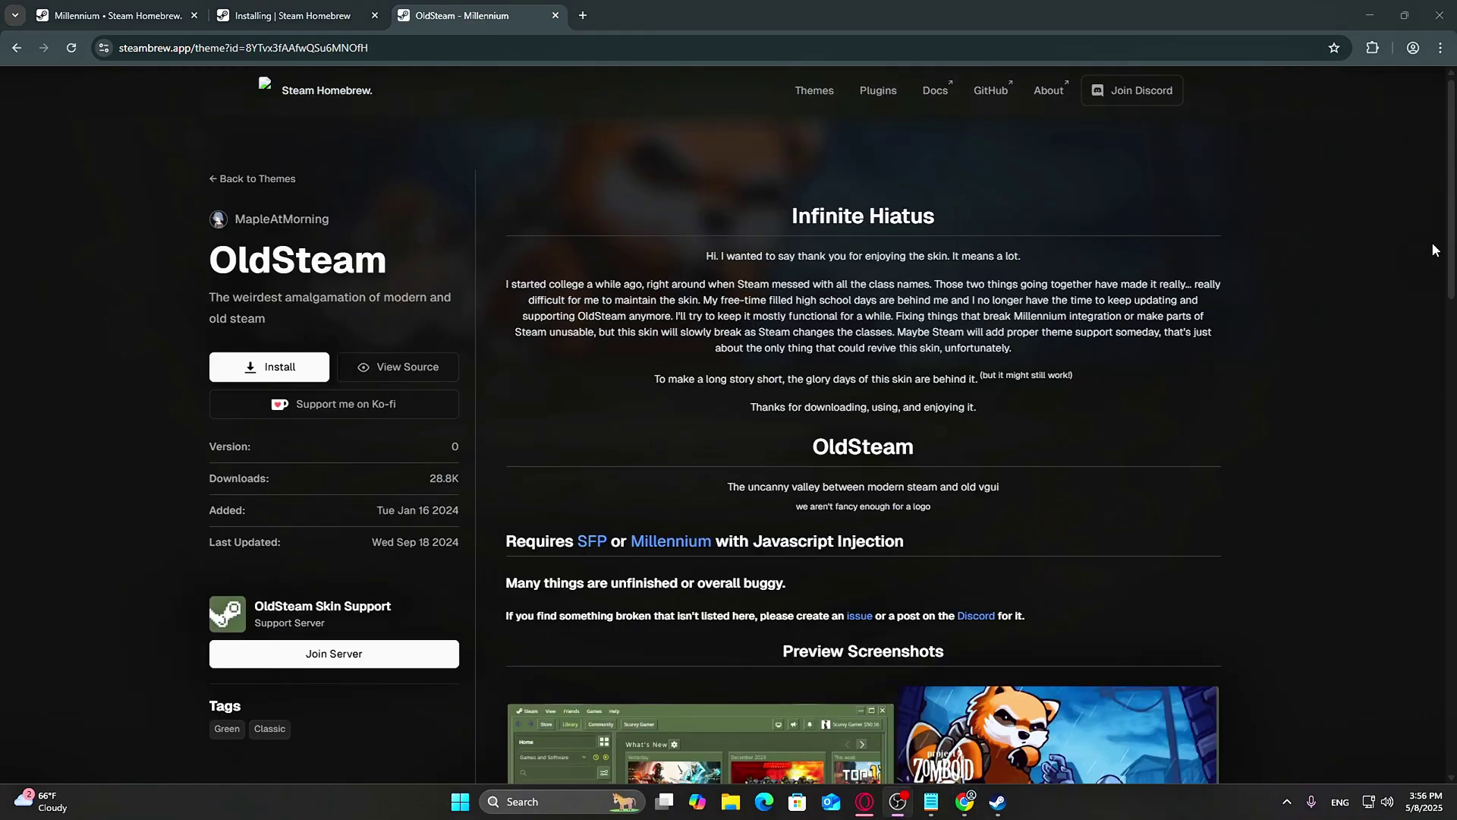
pyautogui.moveTo(1448, 224); pyautogui.dragTo(1418, 281)
pyautogui.scroll(1, 1191, 239)
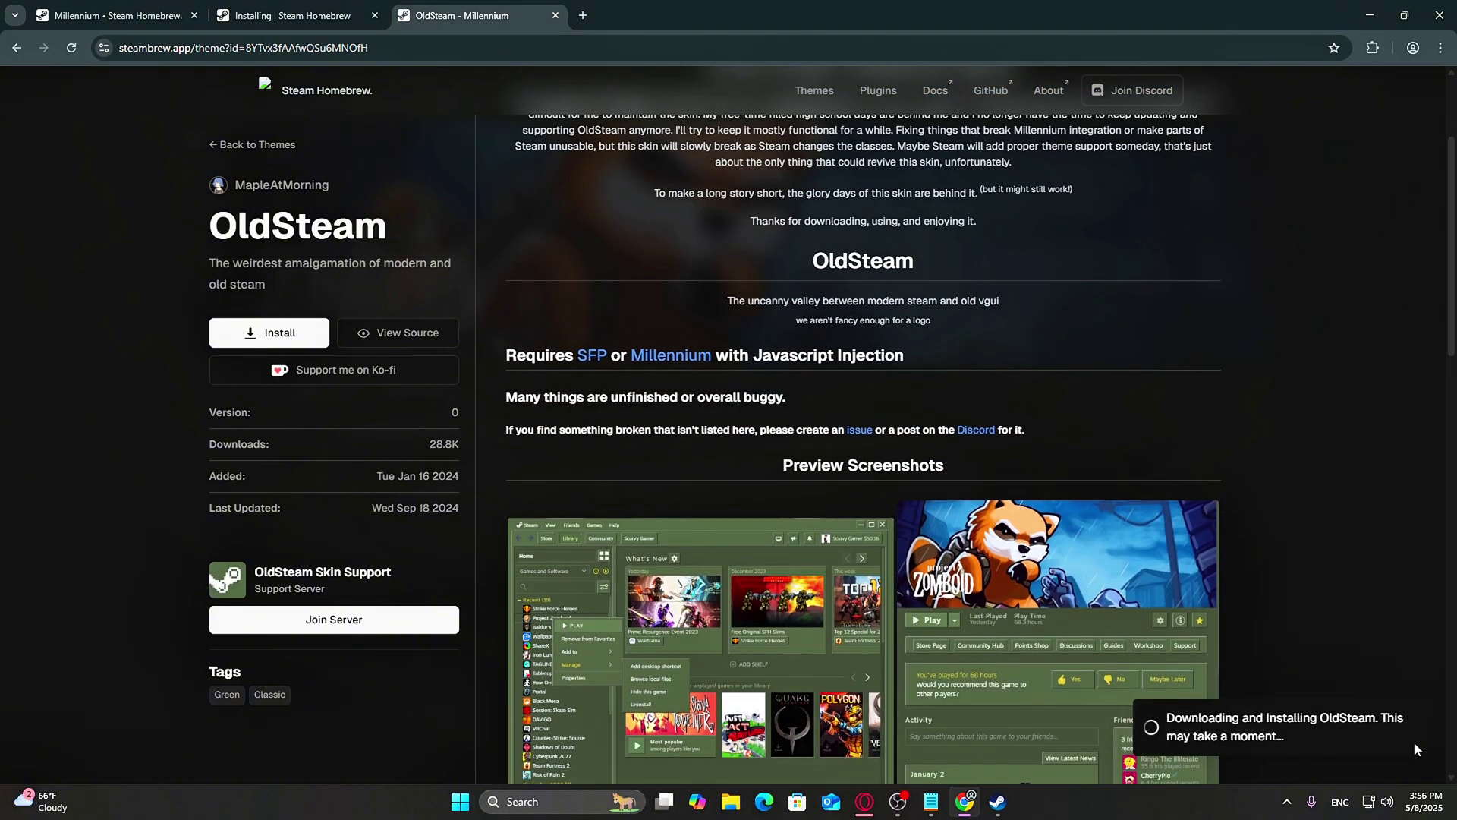
# Set Millennium's Client Theme to OldSteam and restart Steam to apply it
pyautogui.click(1001, 801)
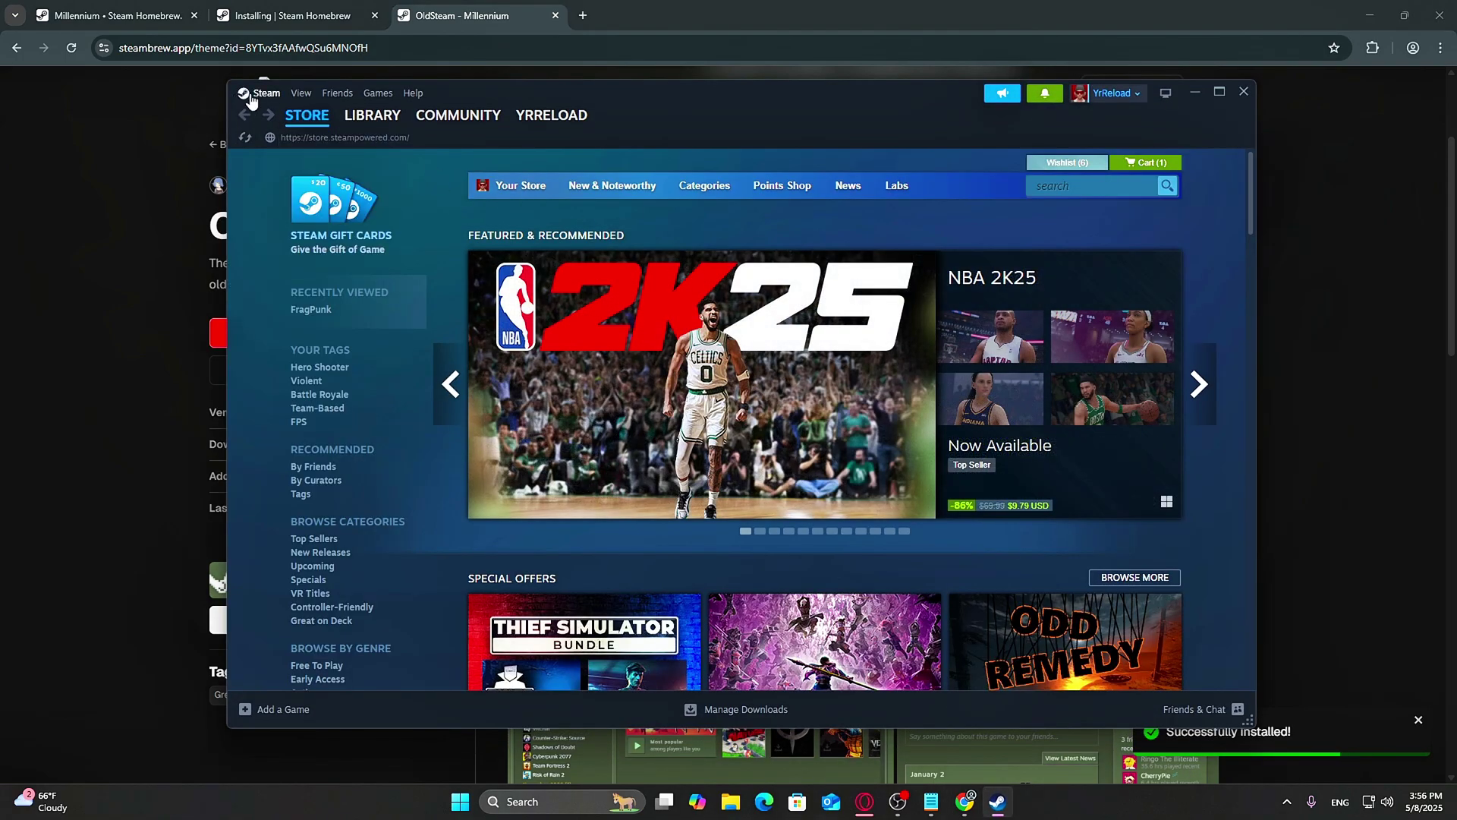
pyautogui.click(258, 93)
pyautogui.click(349, 272)
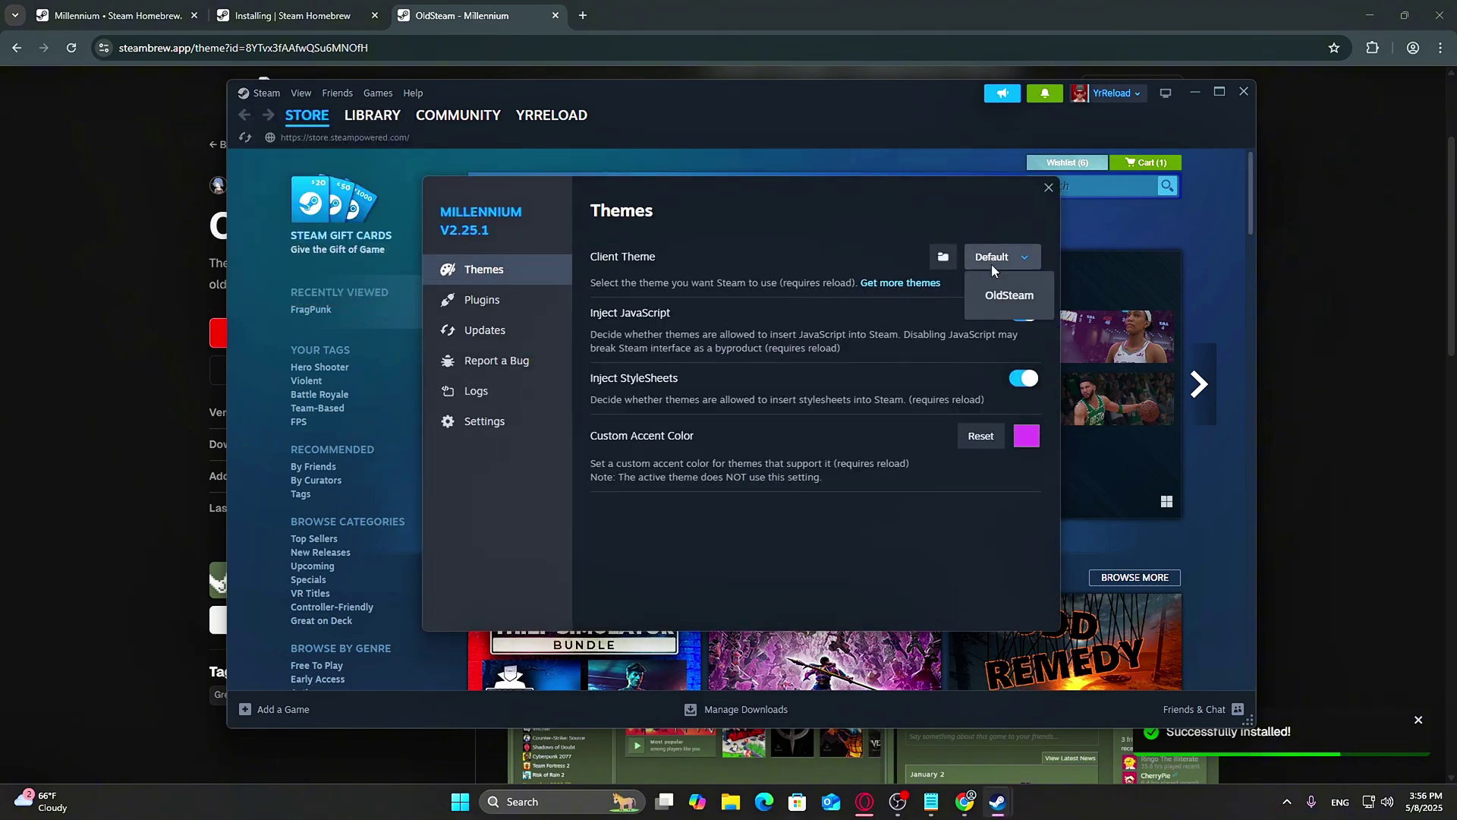
pyautogui.click(1003, 296)
pyautogui.click(718, 424)
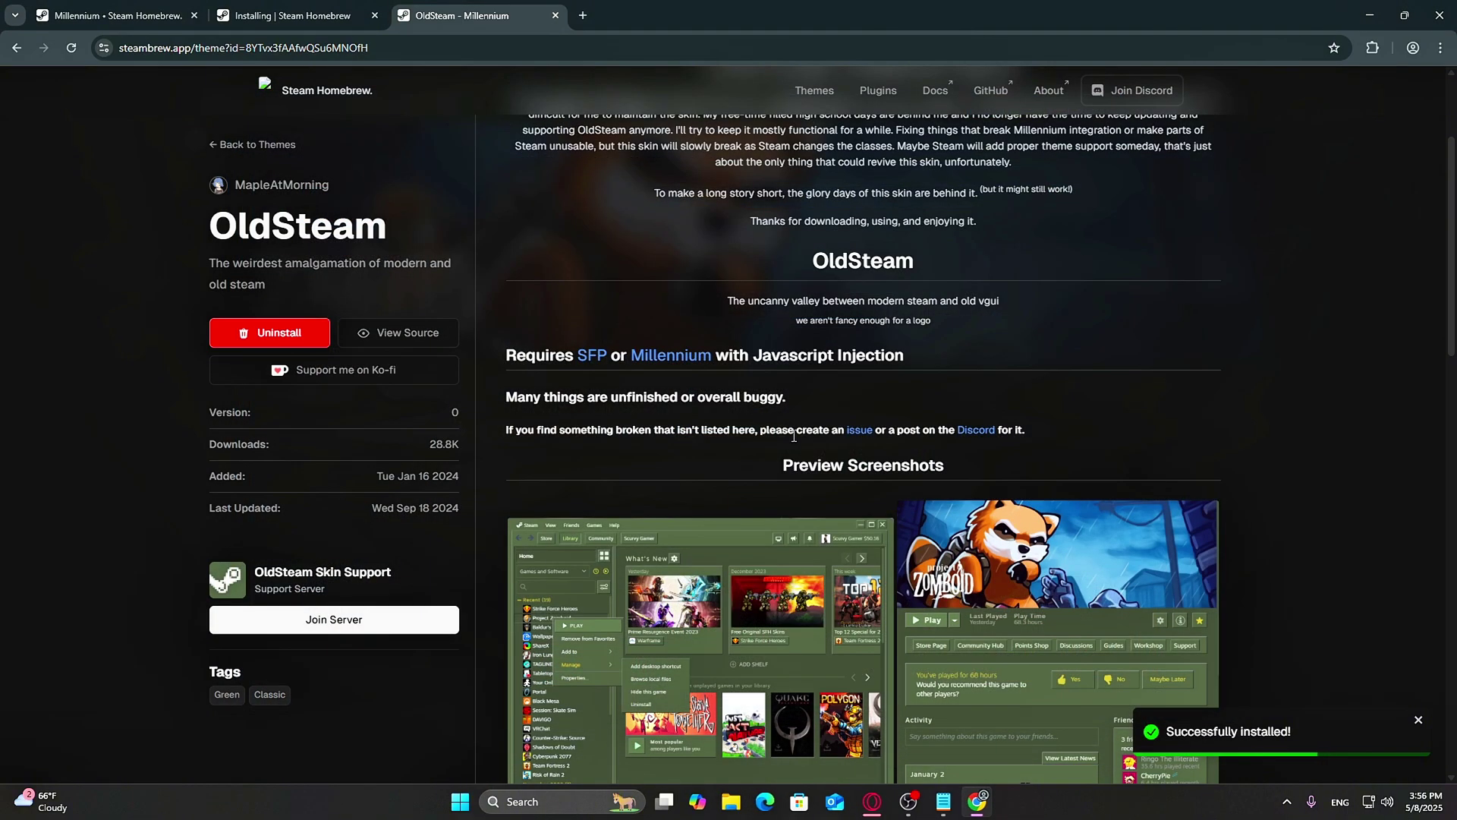
pyautogui.click(1369, 15)
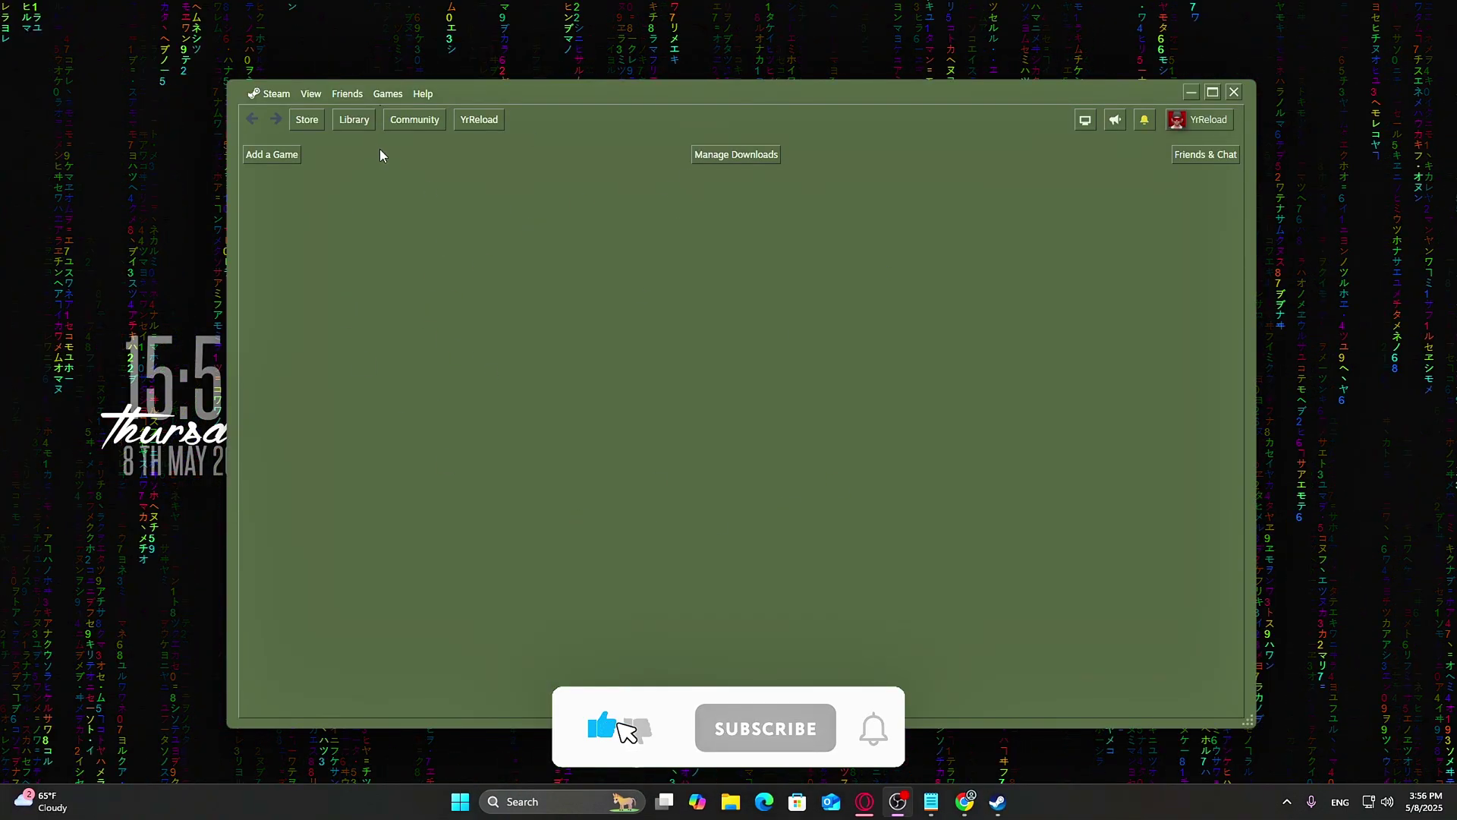
# Load the Store, then view the FragPunk library page in the green OldSteam skin
pyautogui.click(307, 120)
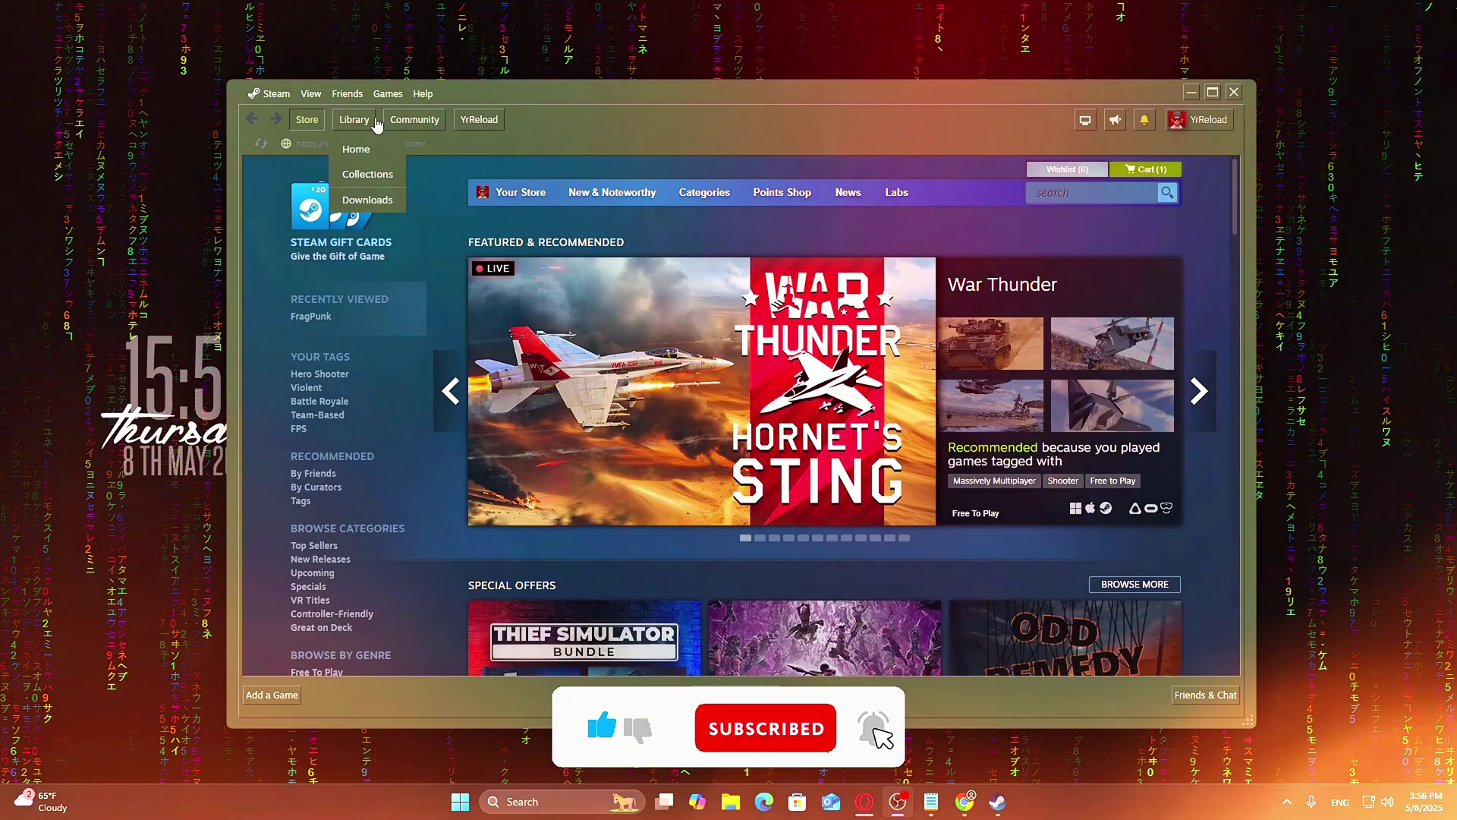
pyautogui.click(354, 119)
pyautogui.scroll(-8, 856, 607)
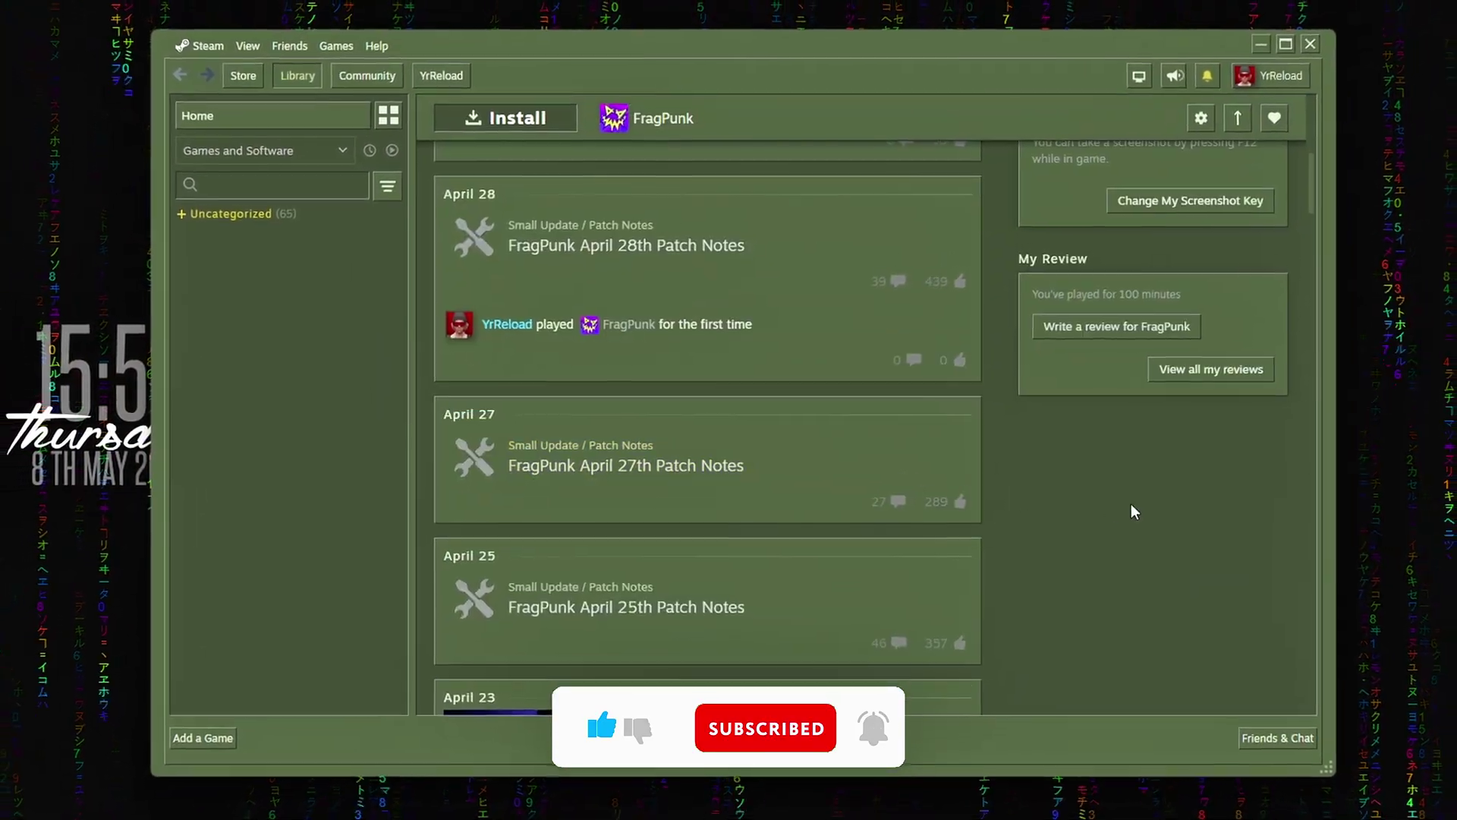
pyautogui.scroll(10, 1191, 516)
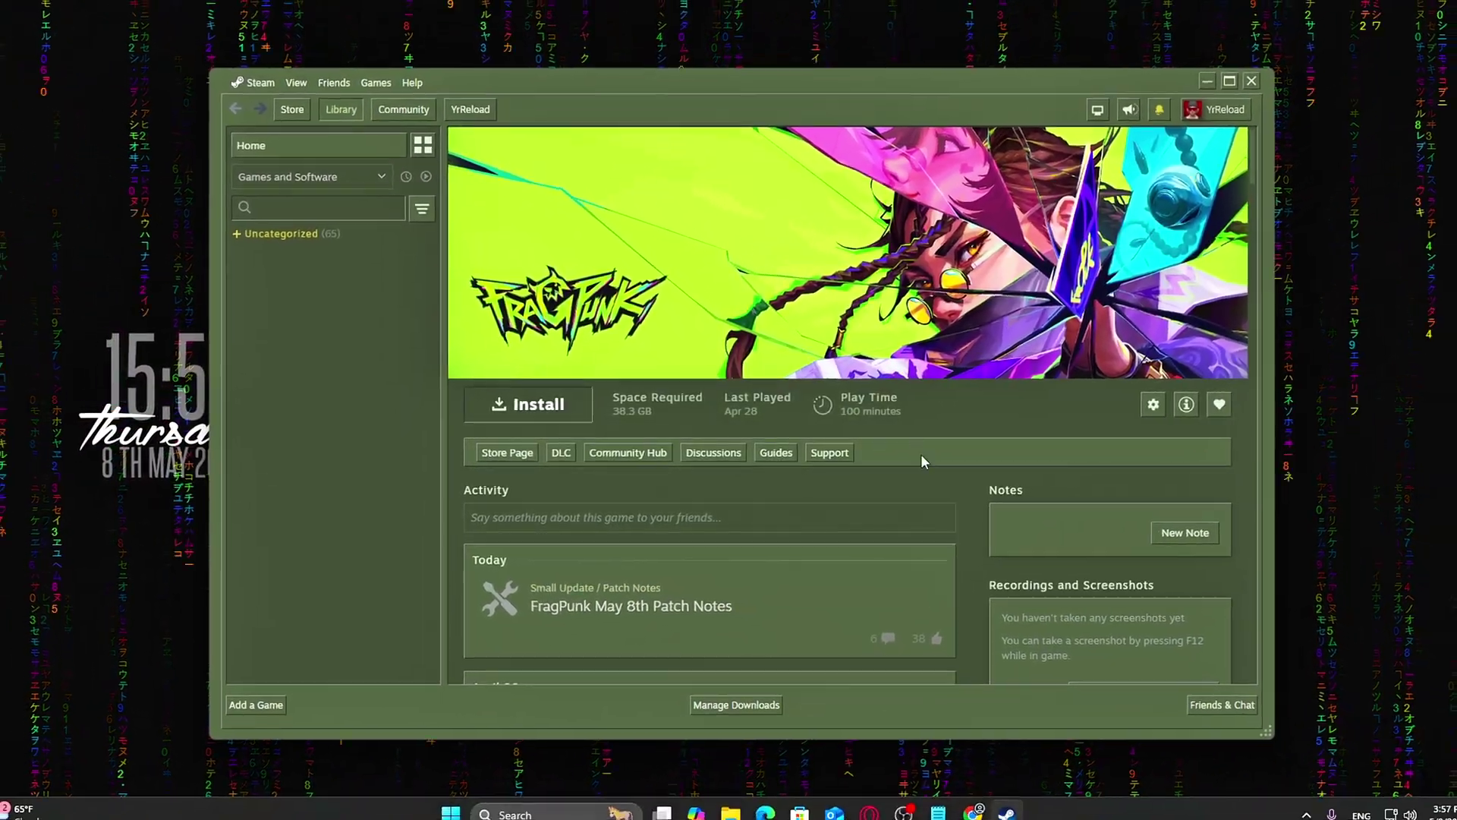